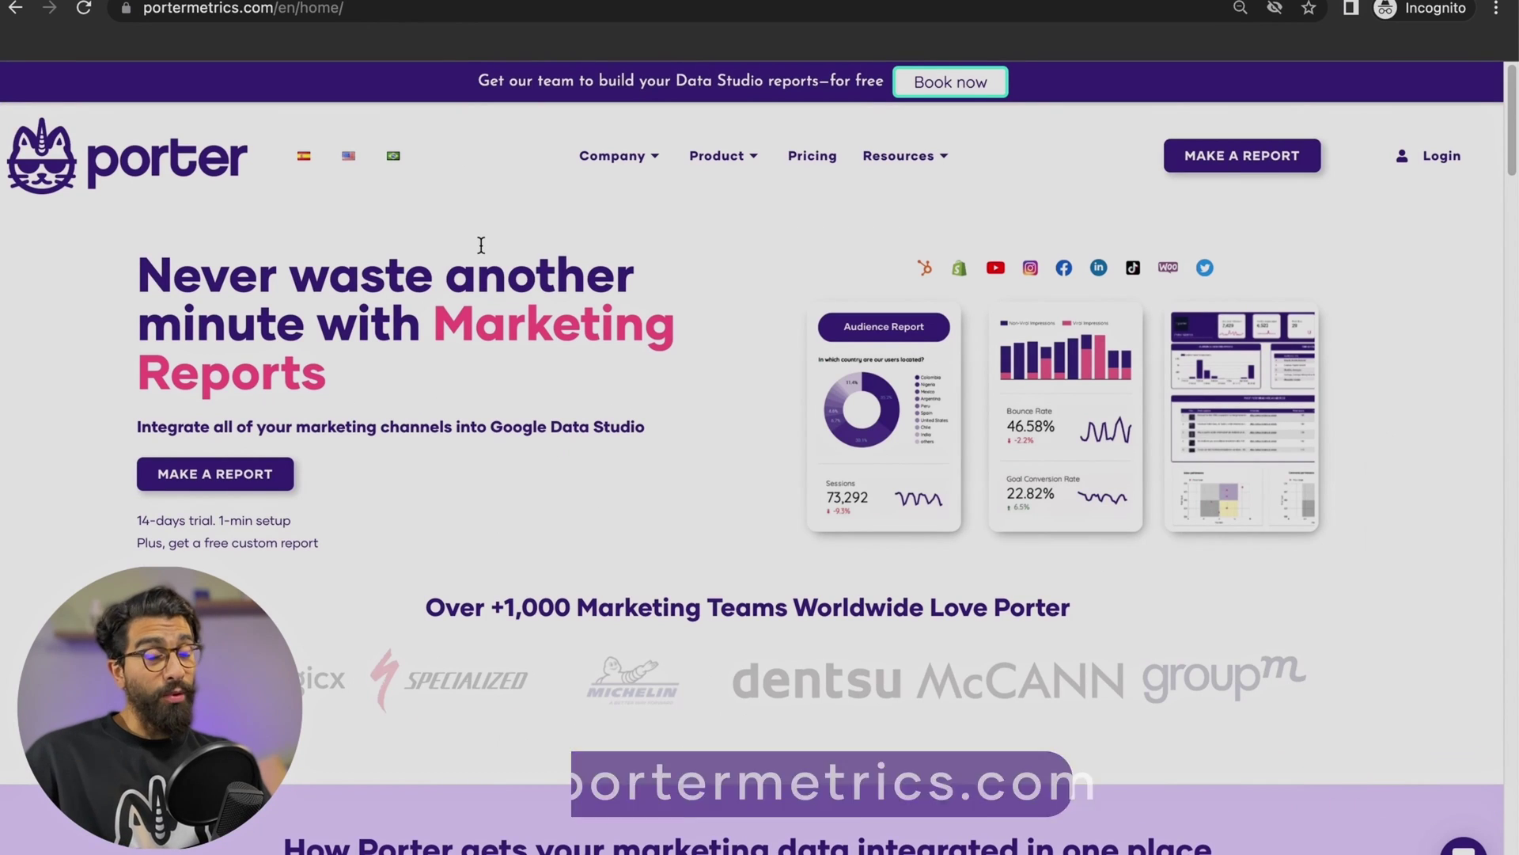
Step: Start a new Porter Metrics report and choose Shopify as the app to connect
click(1197, 162)
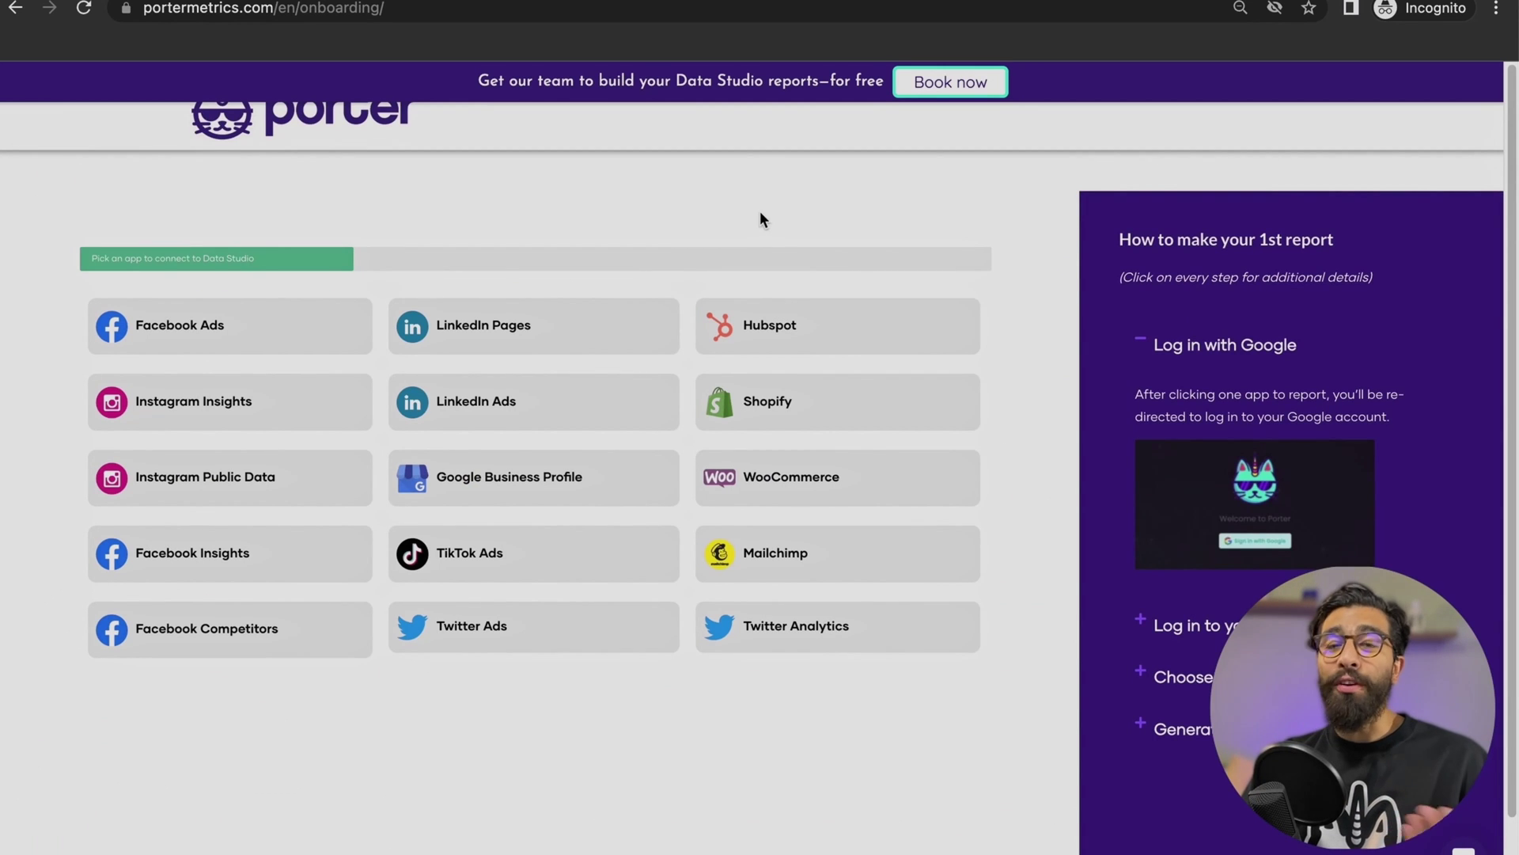
click(753, 434)
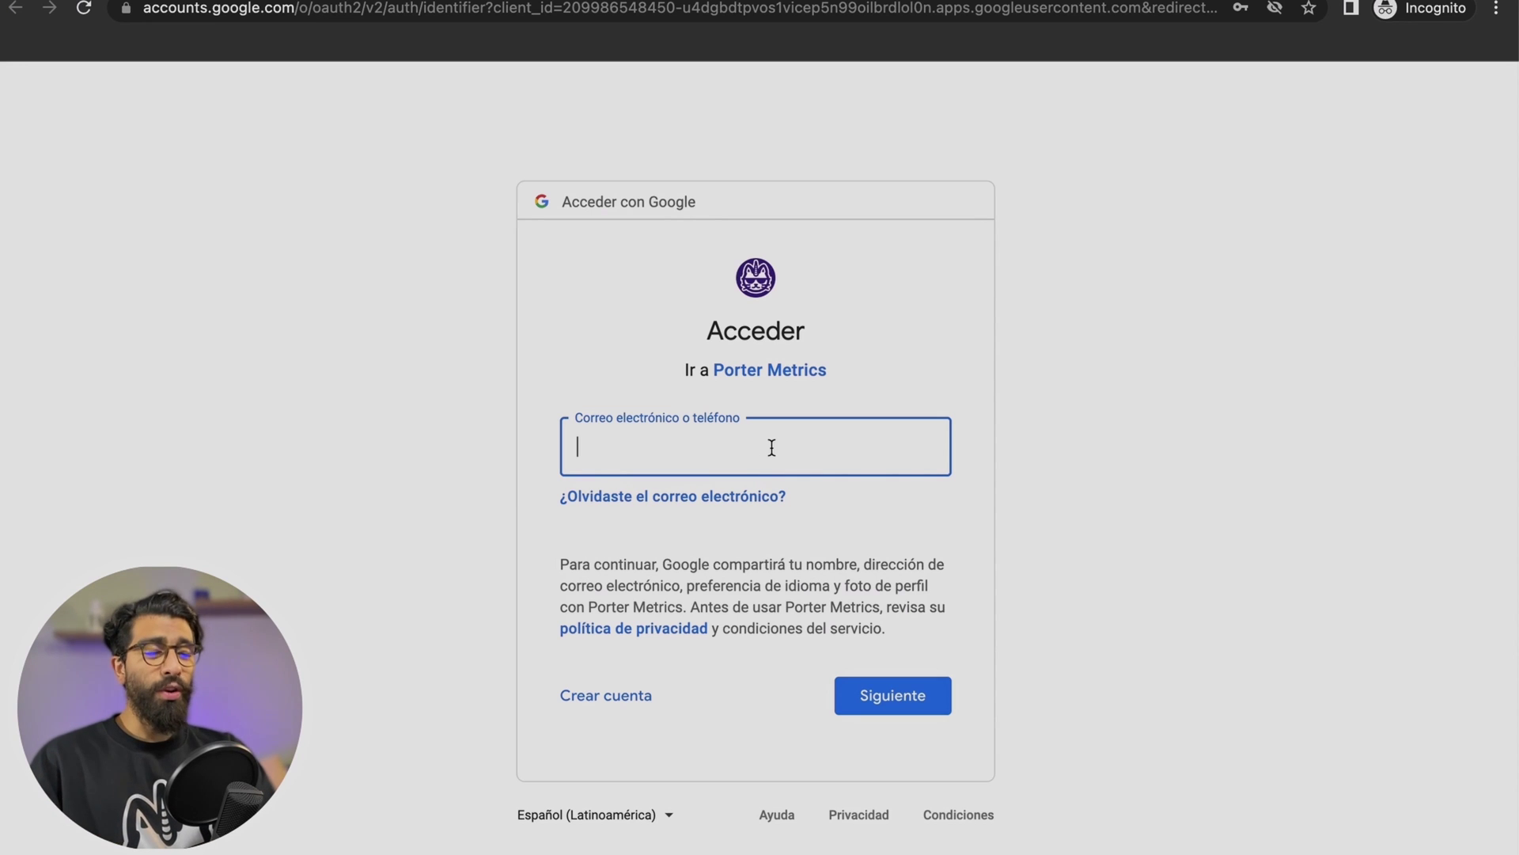
Step: Begin signing in to Porter Metrics by entering the saved Google account's e-mail
click(771, 447)
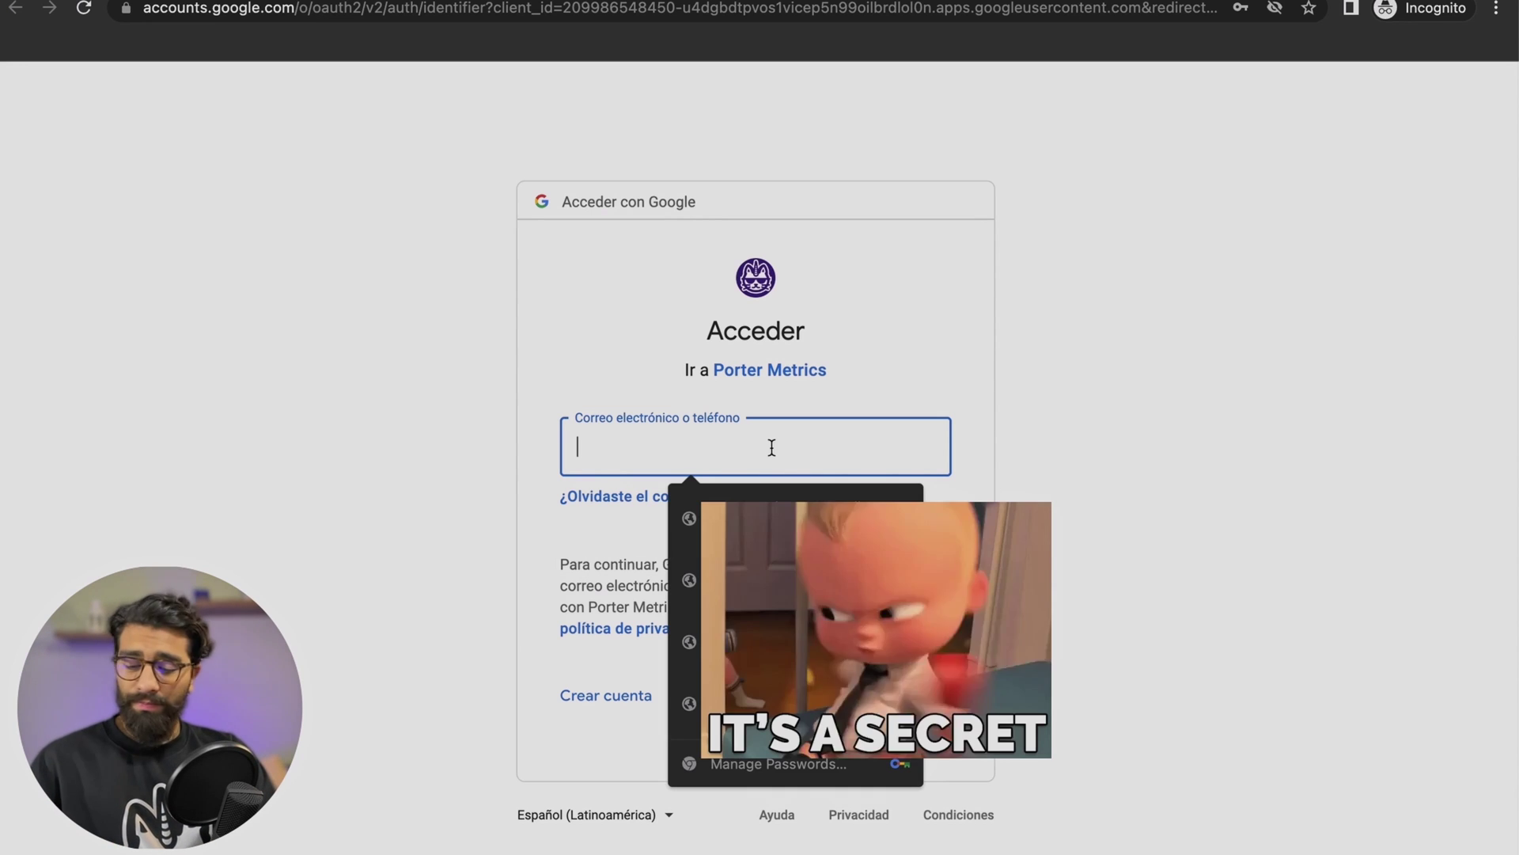
text(t)
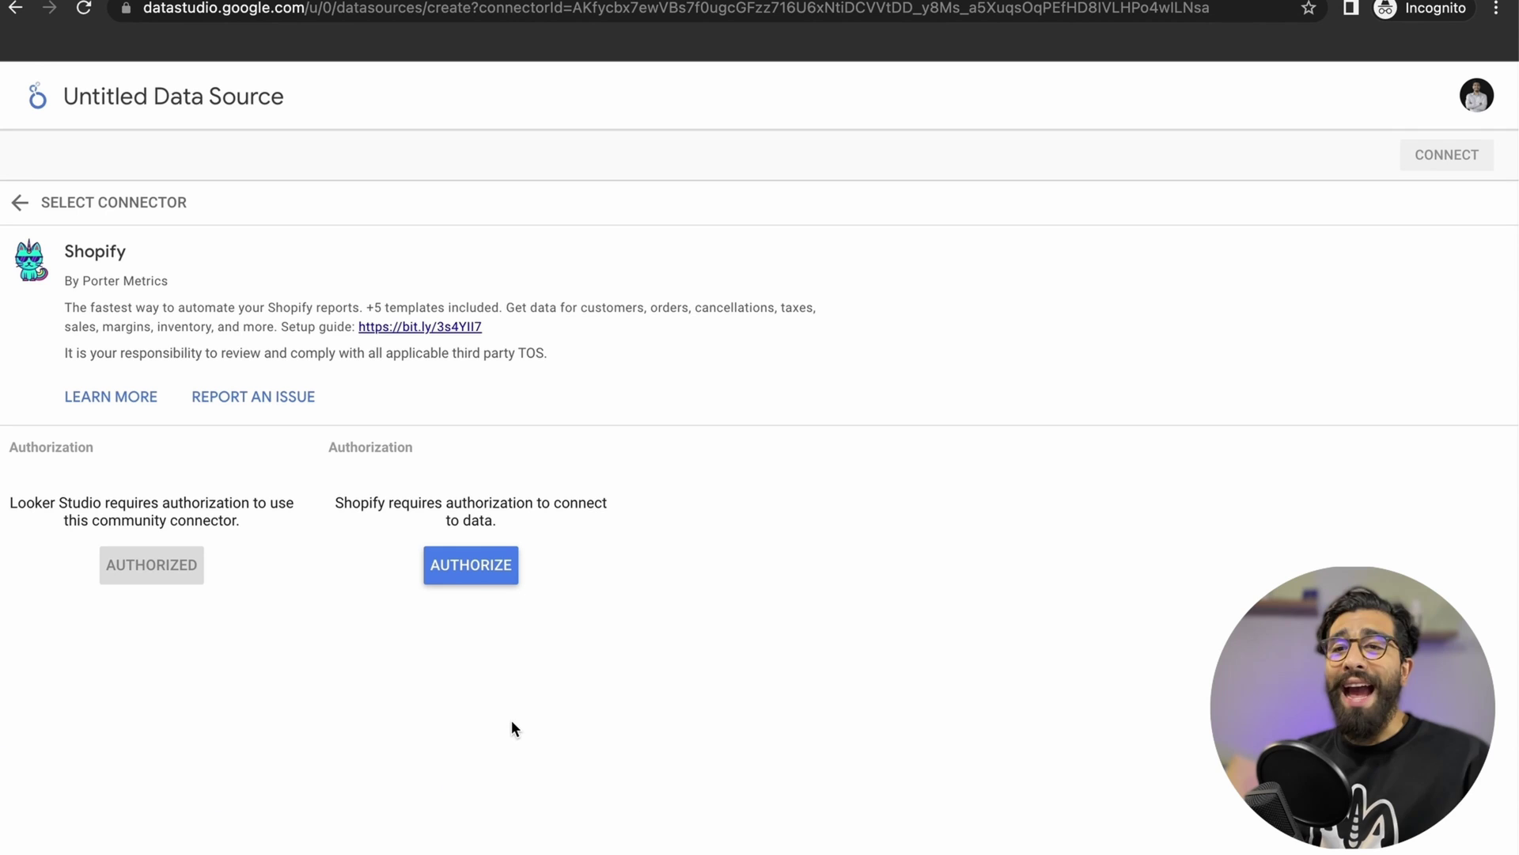
Step: Authorize the Looker Studio Shopify connector to access the store's data
click(501, 569)
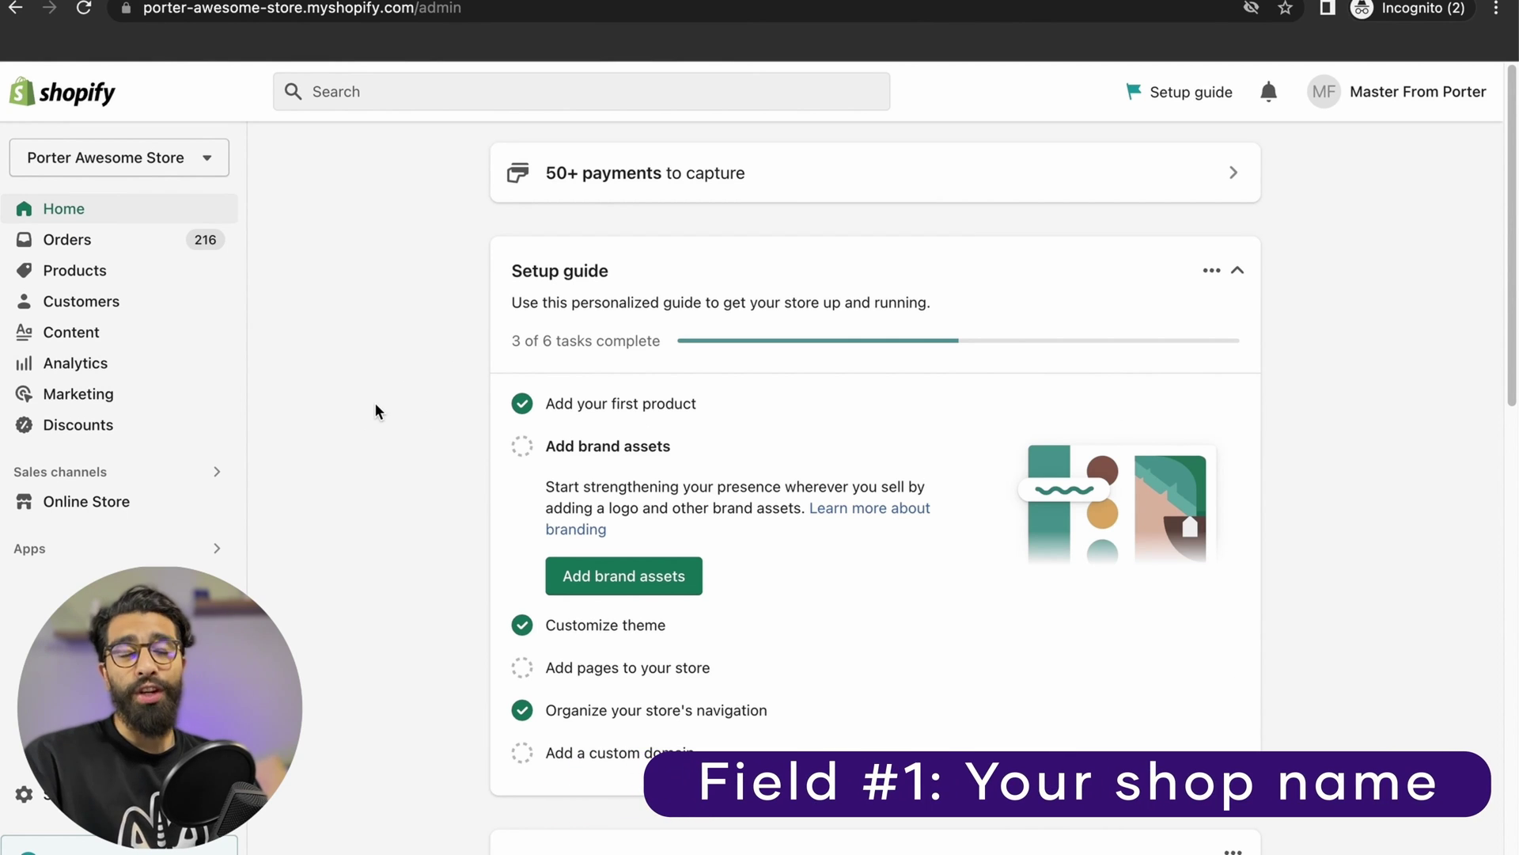
Step: Copy the store name porter-awesome-store from the admin address, then show the installed apps
click(305, 8)
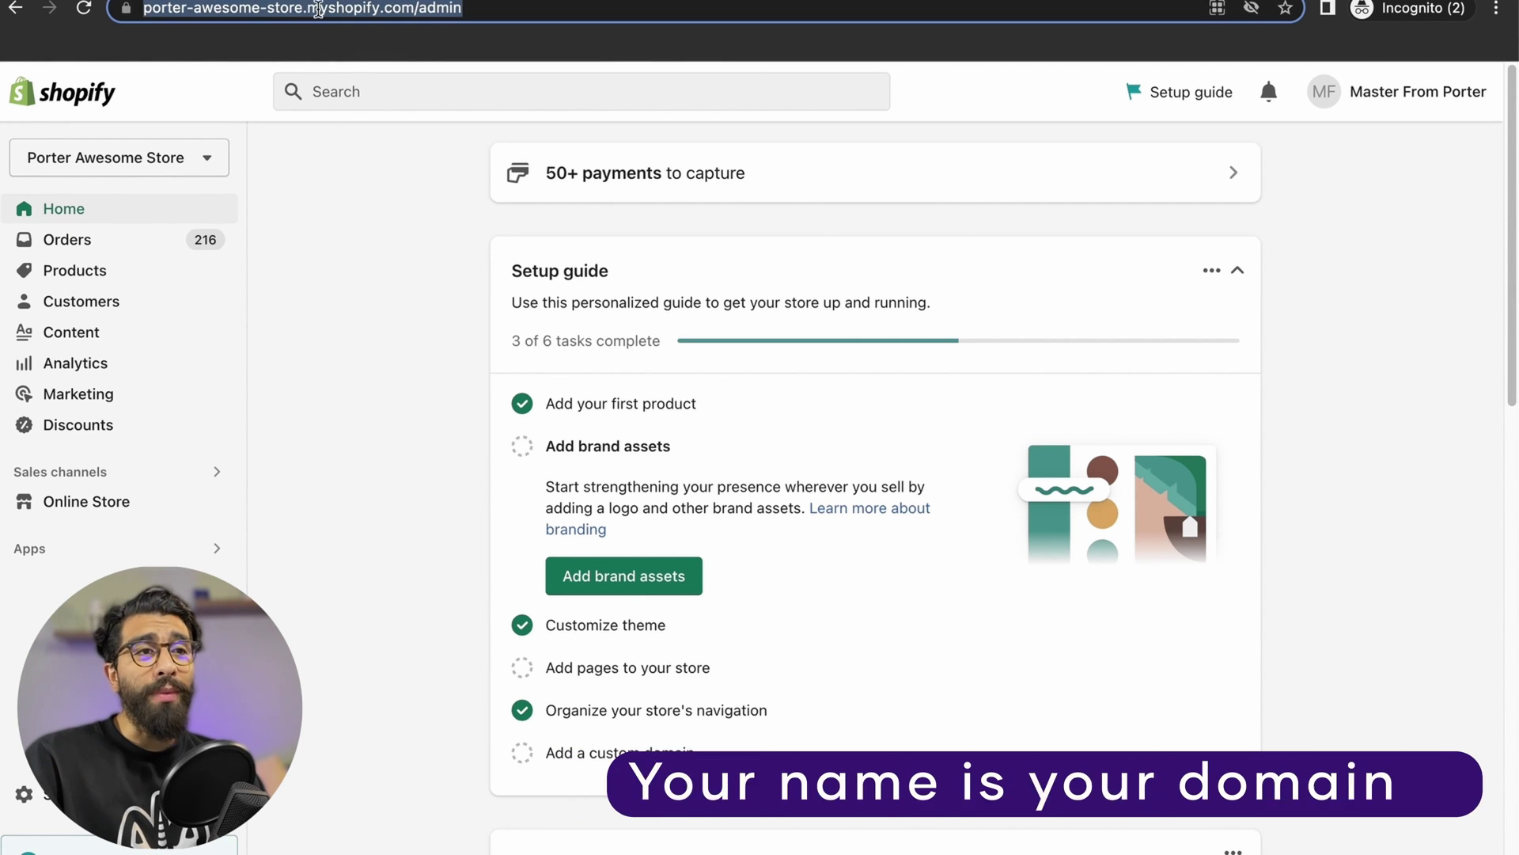
click(325, 8)
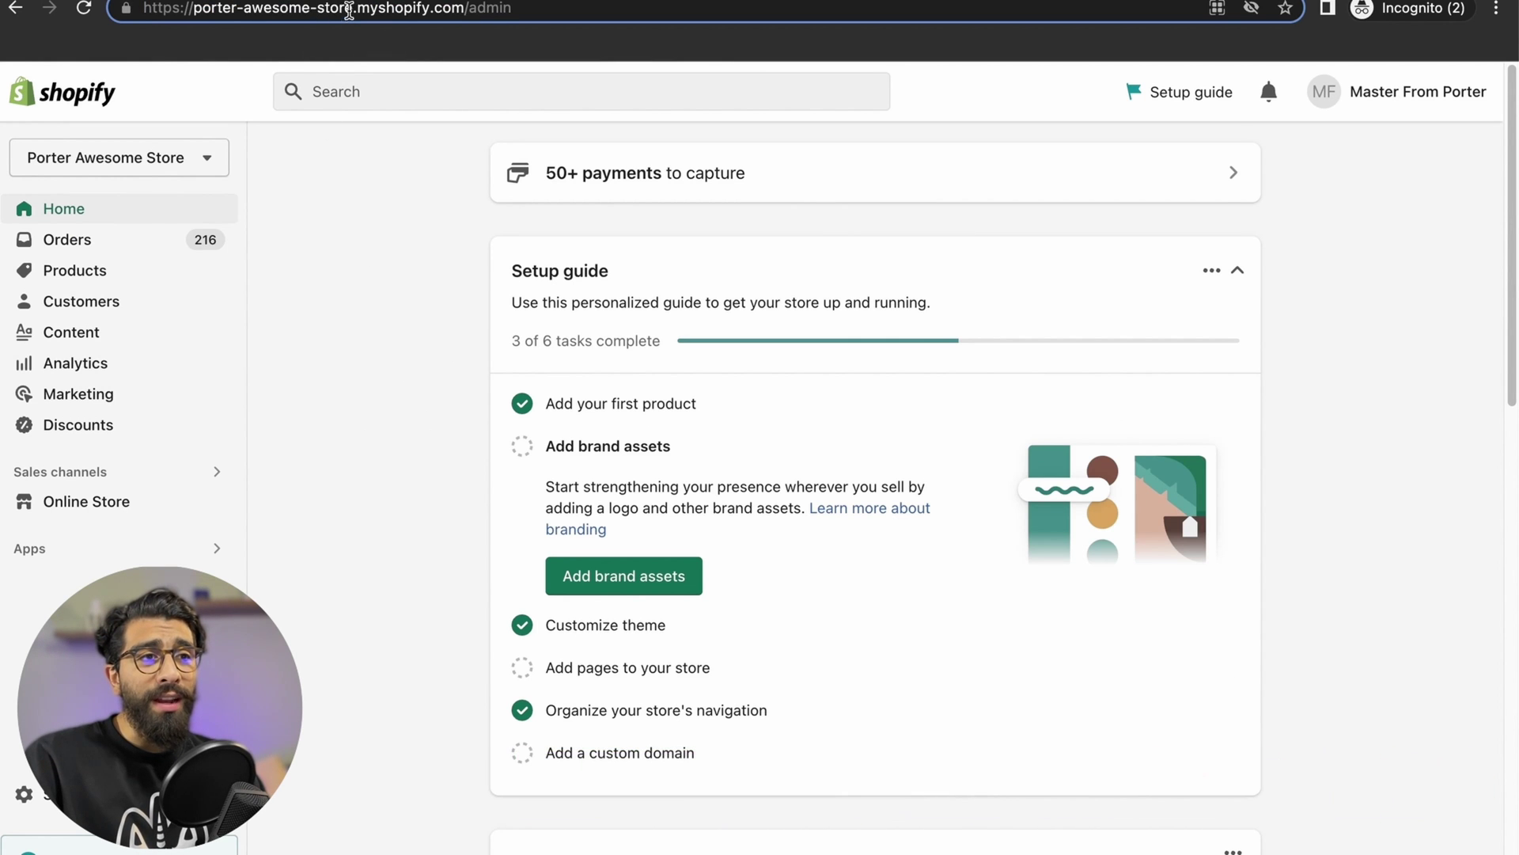
key(shift+alt+Left)
key(shift+alt+Left)
key(shift+alt+Left)
key(shift+alt+Left)
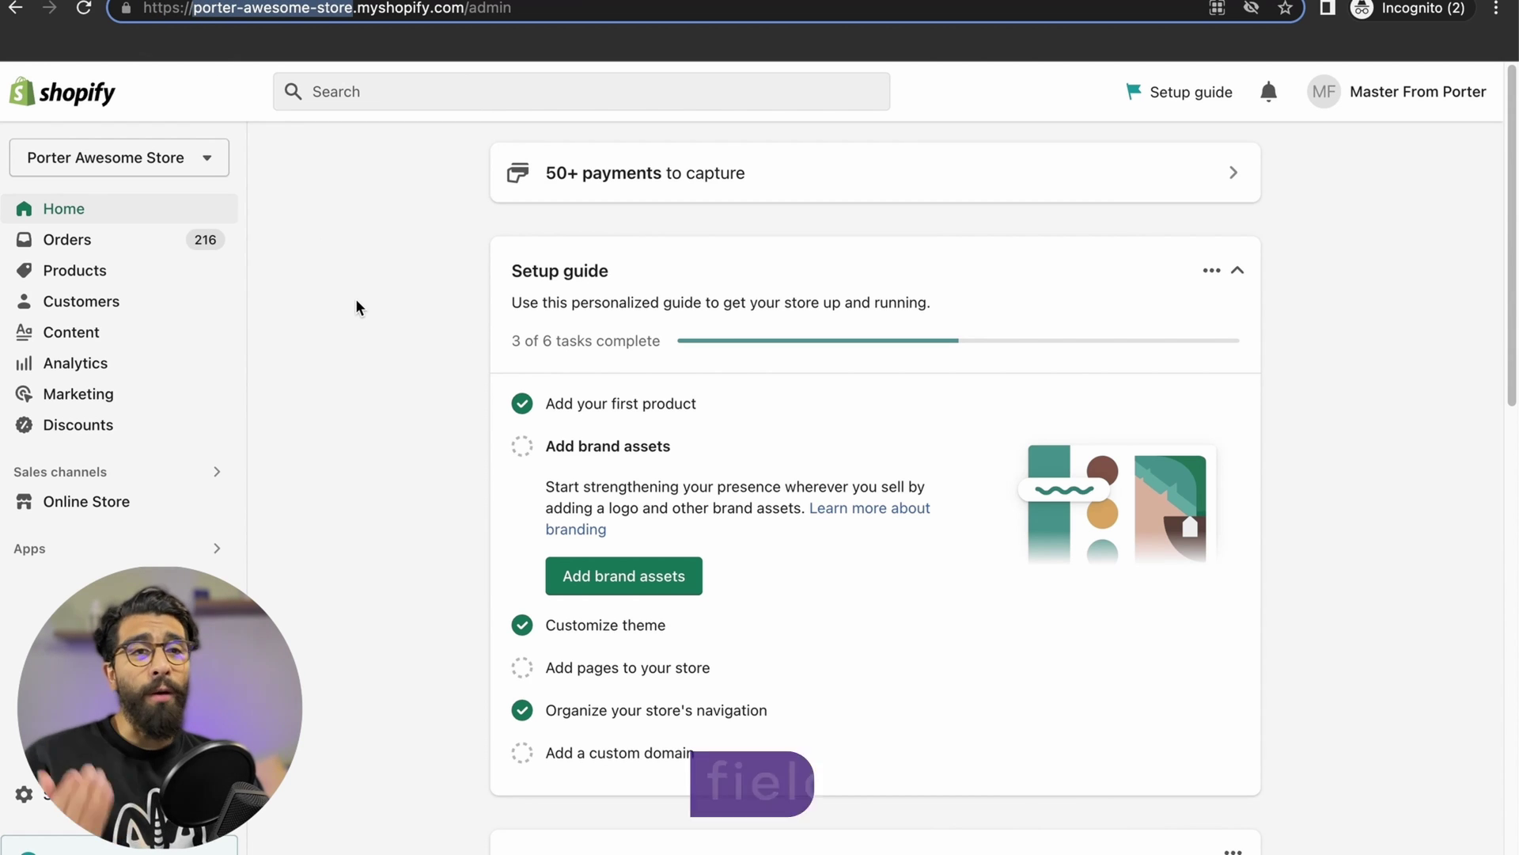
click(355, 298)
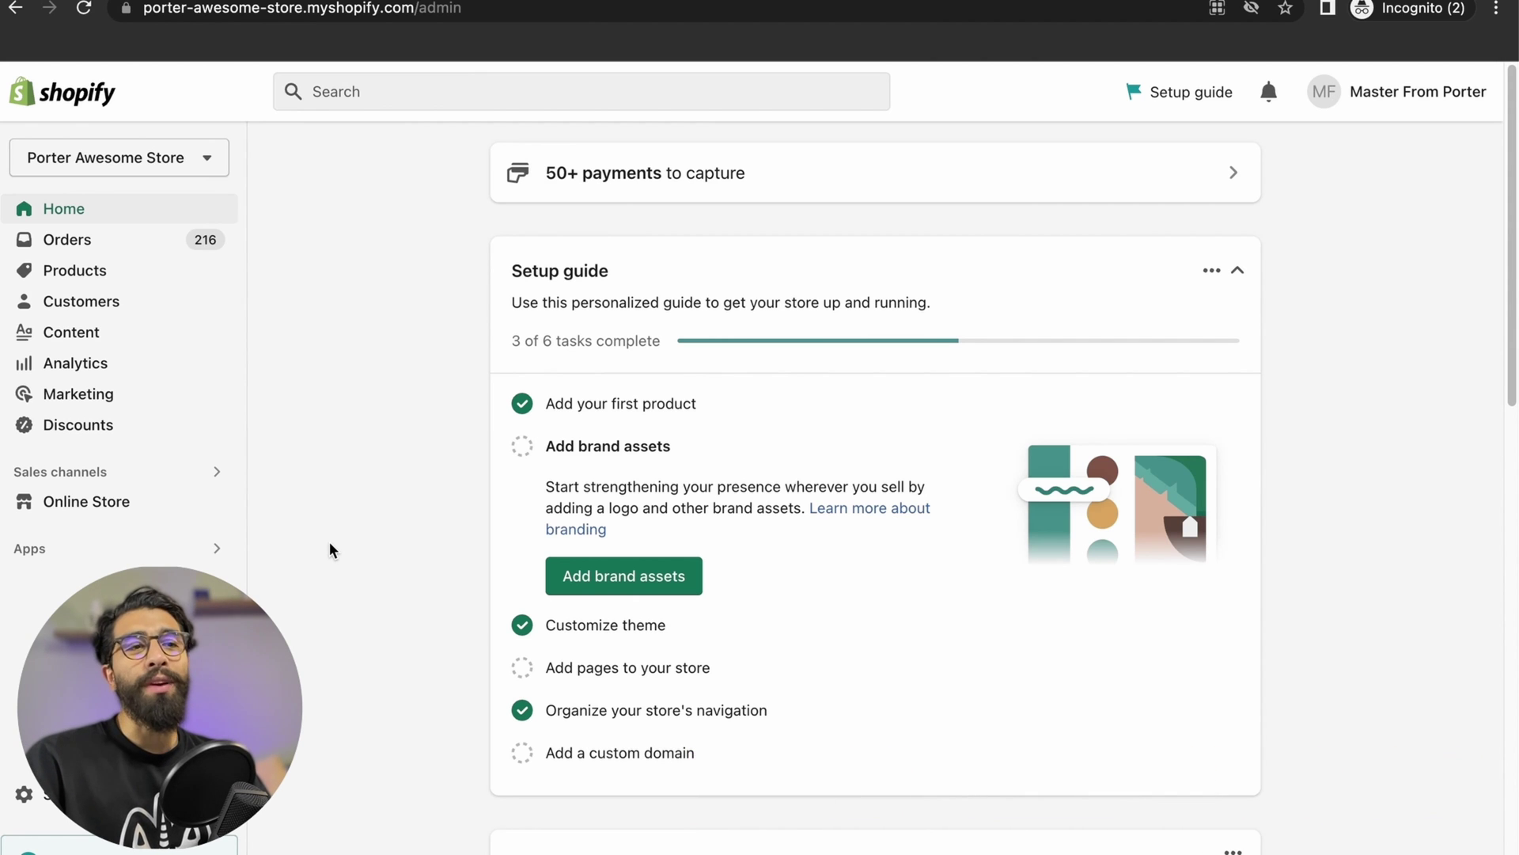
click(211, 557)
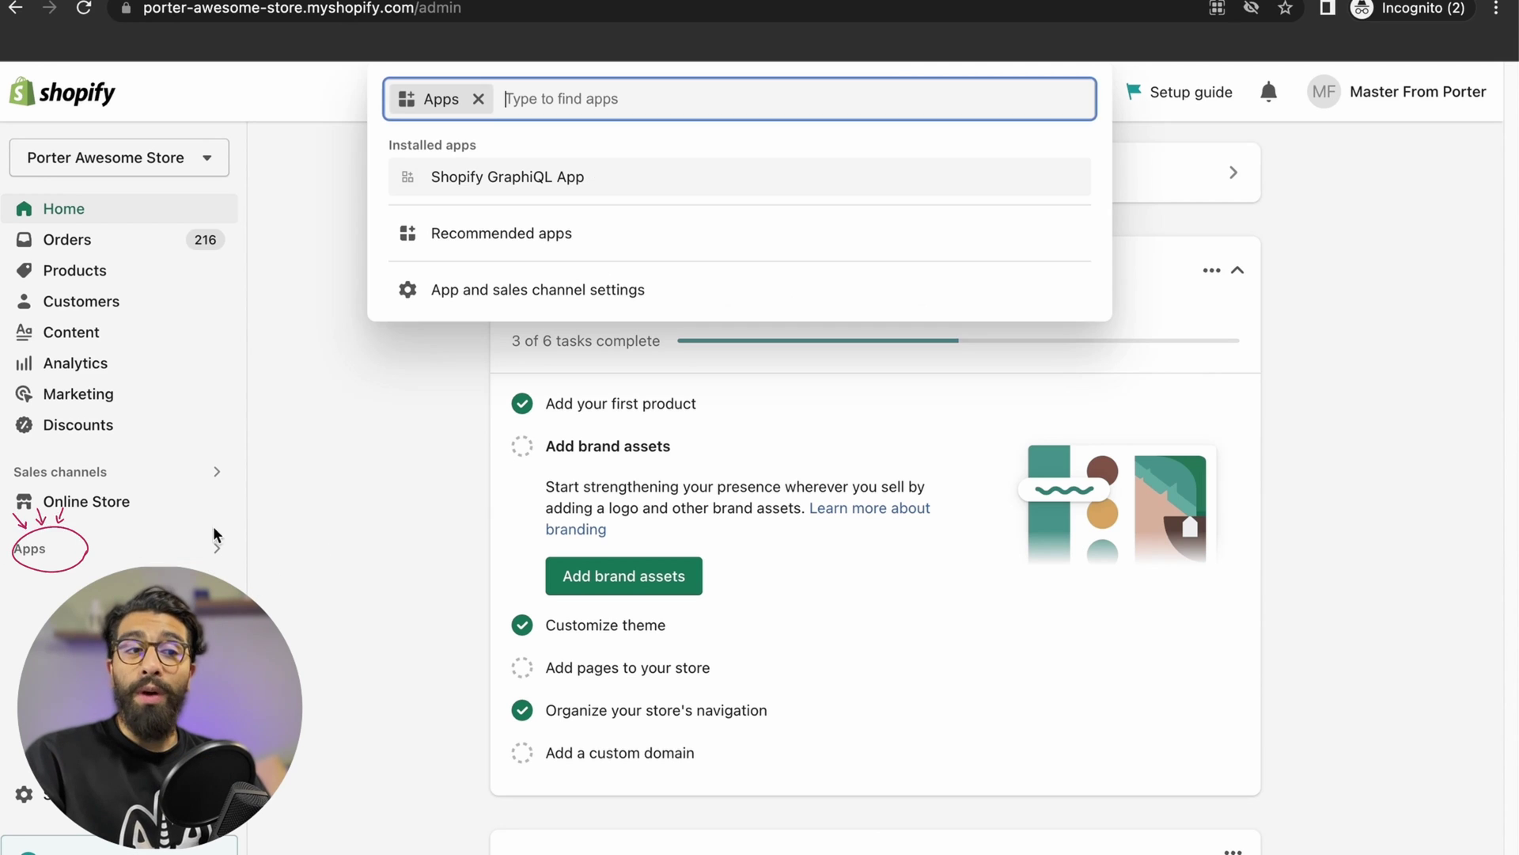
Step: Create a custom app named PORTER CONNECTOR under App development
click(476, 290)
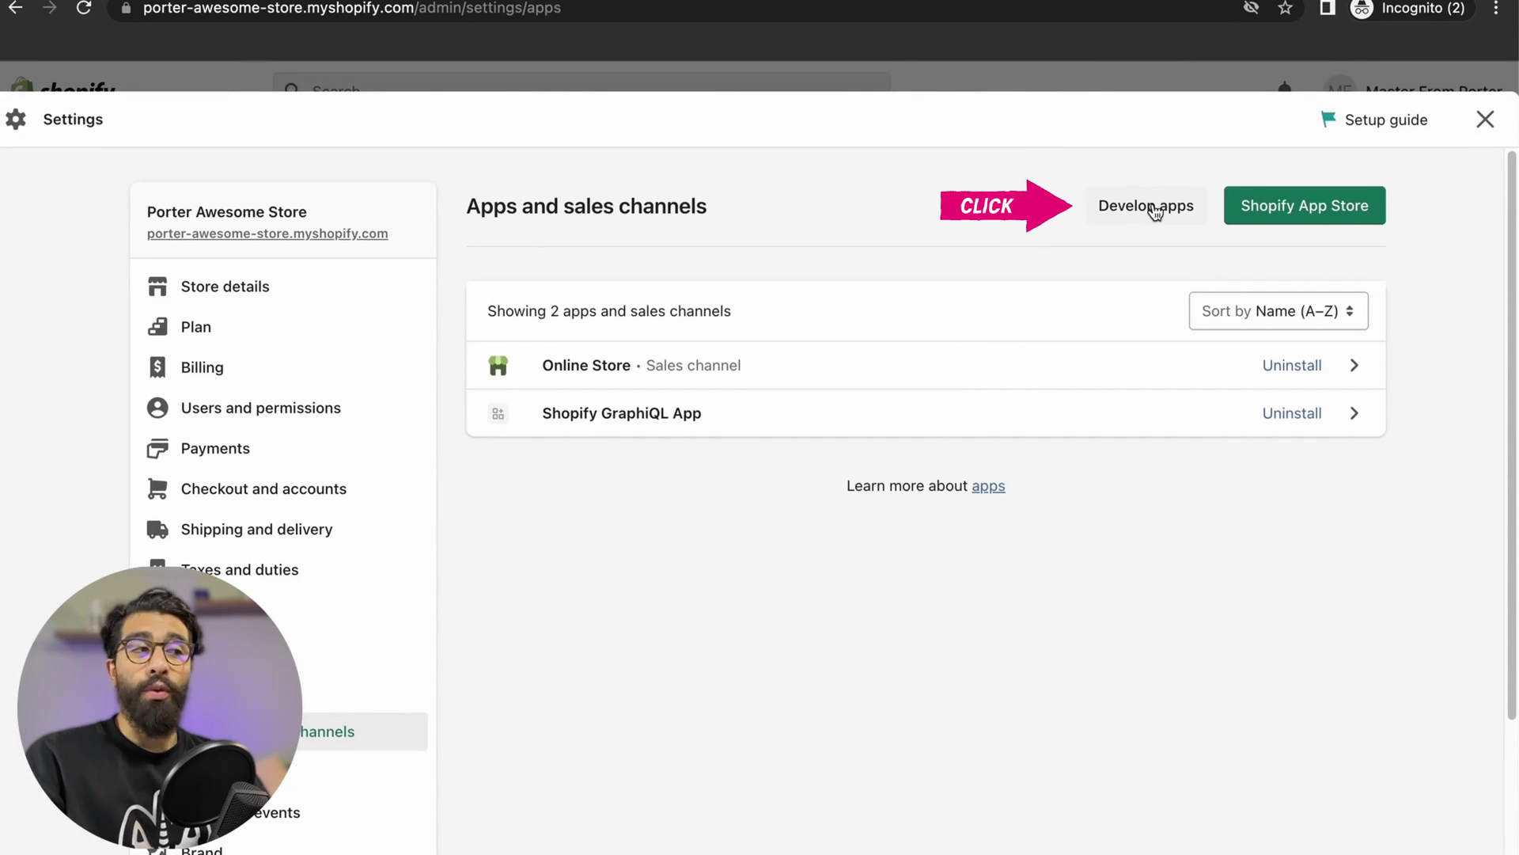
click(1155, 207)
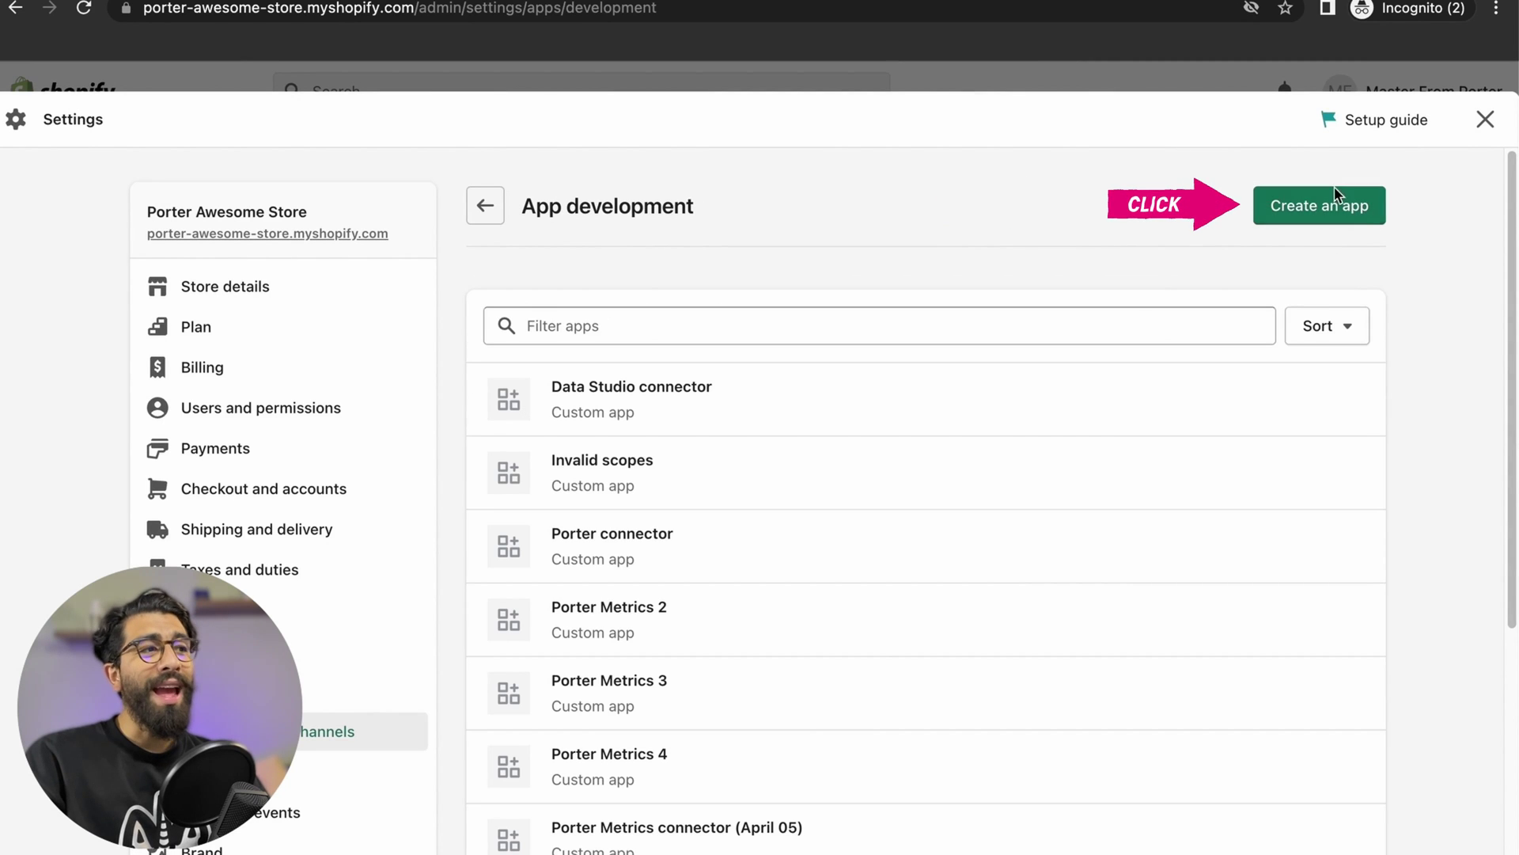
click(1361, 218)
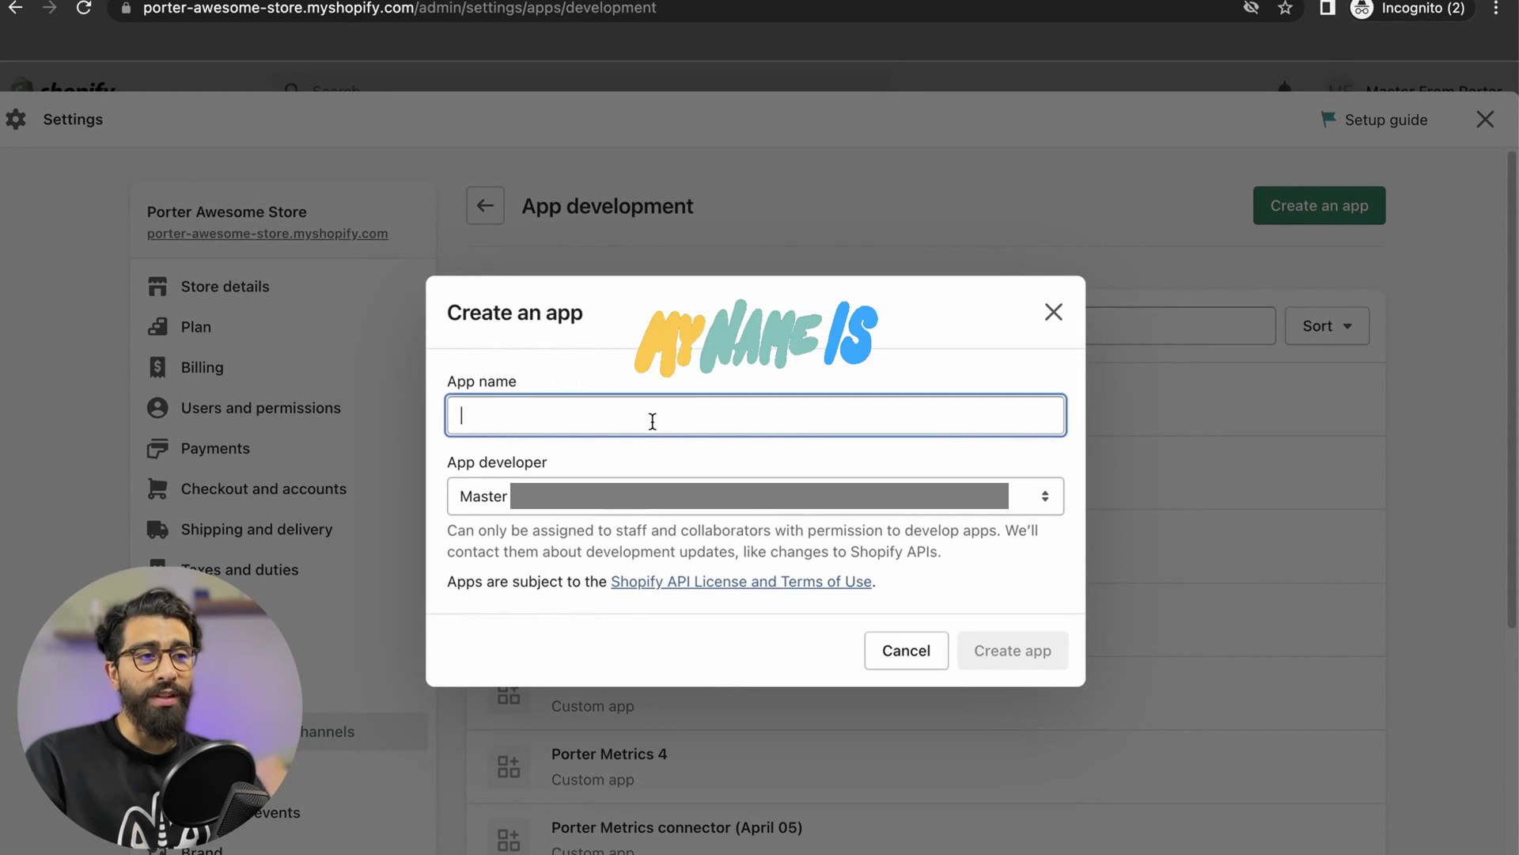
text(PORTER)
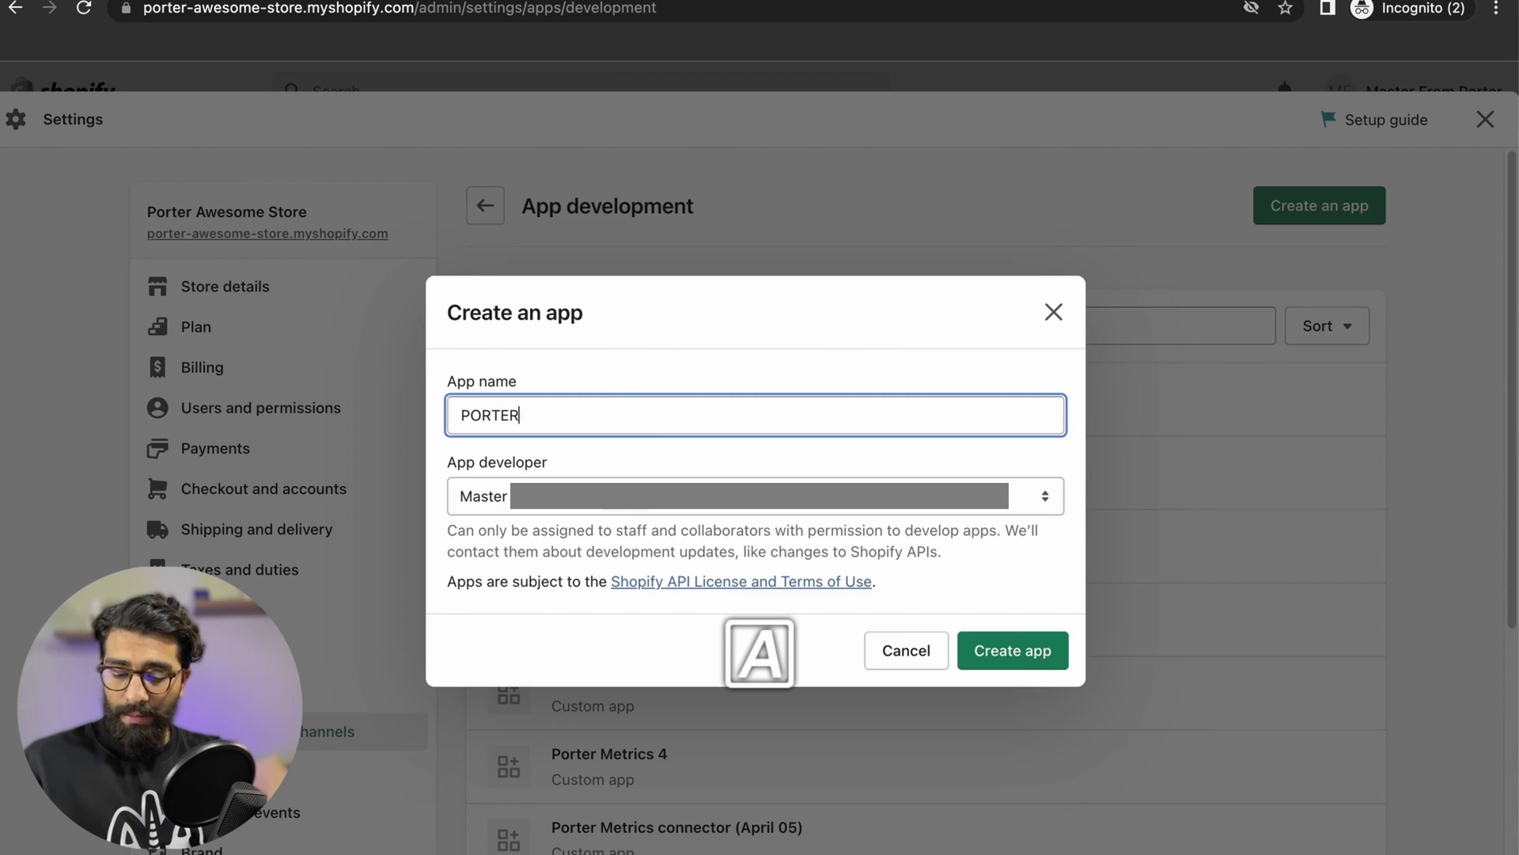
text( CONNECT)
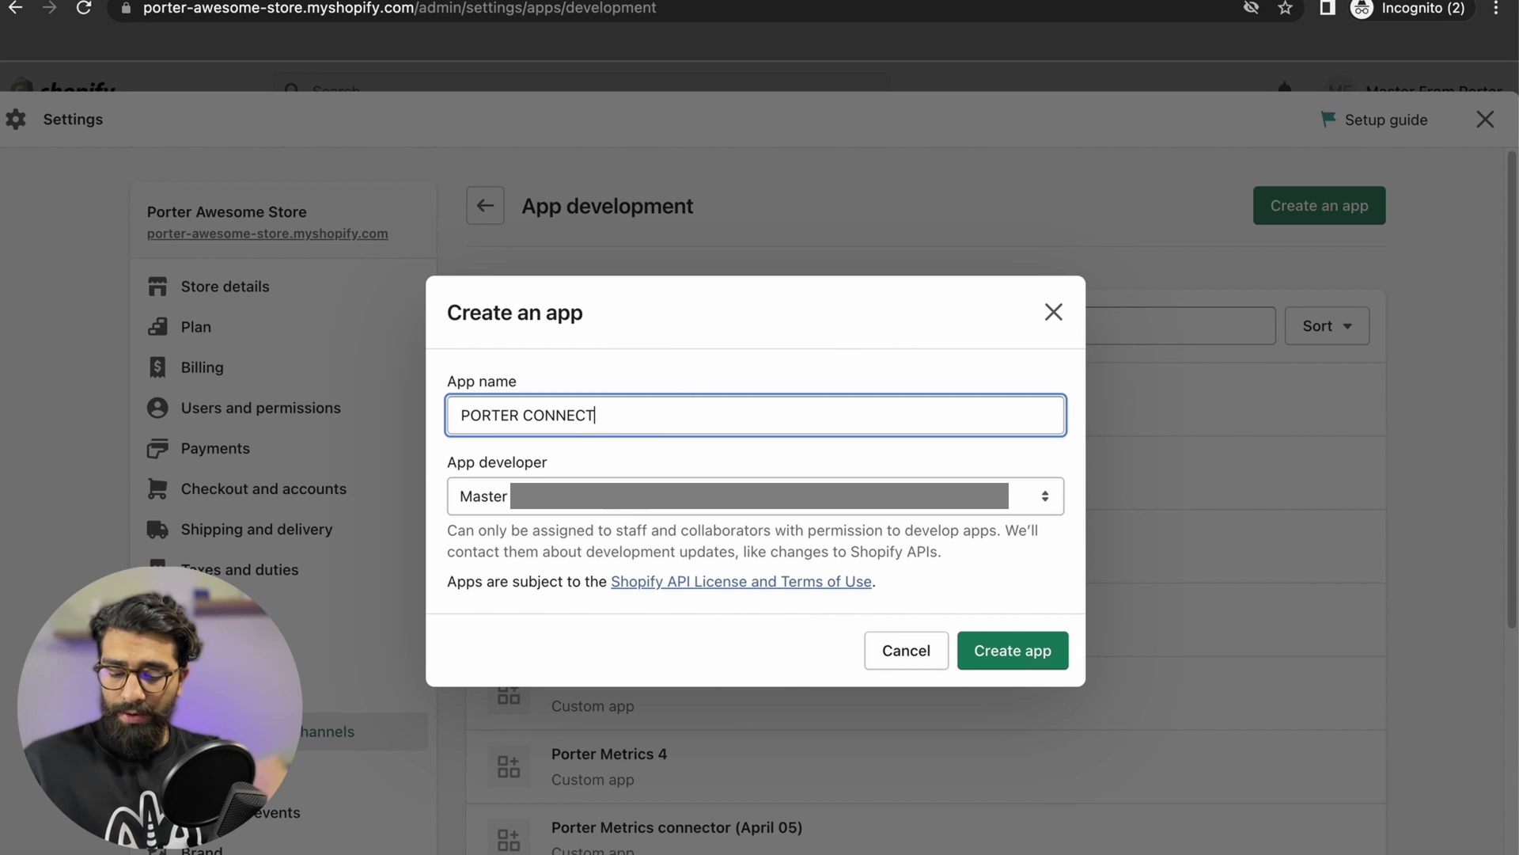
text(OR)
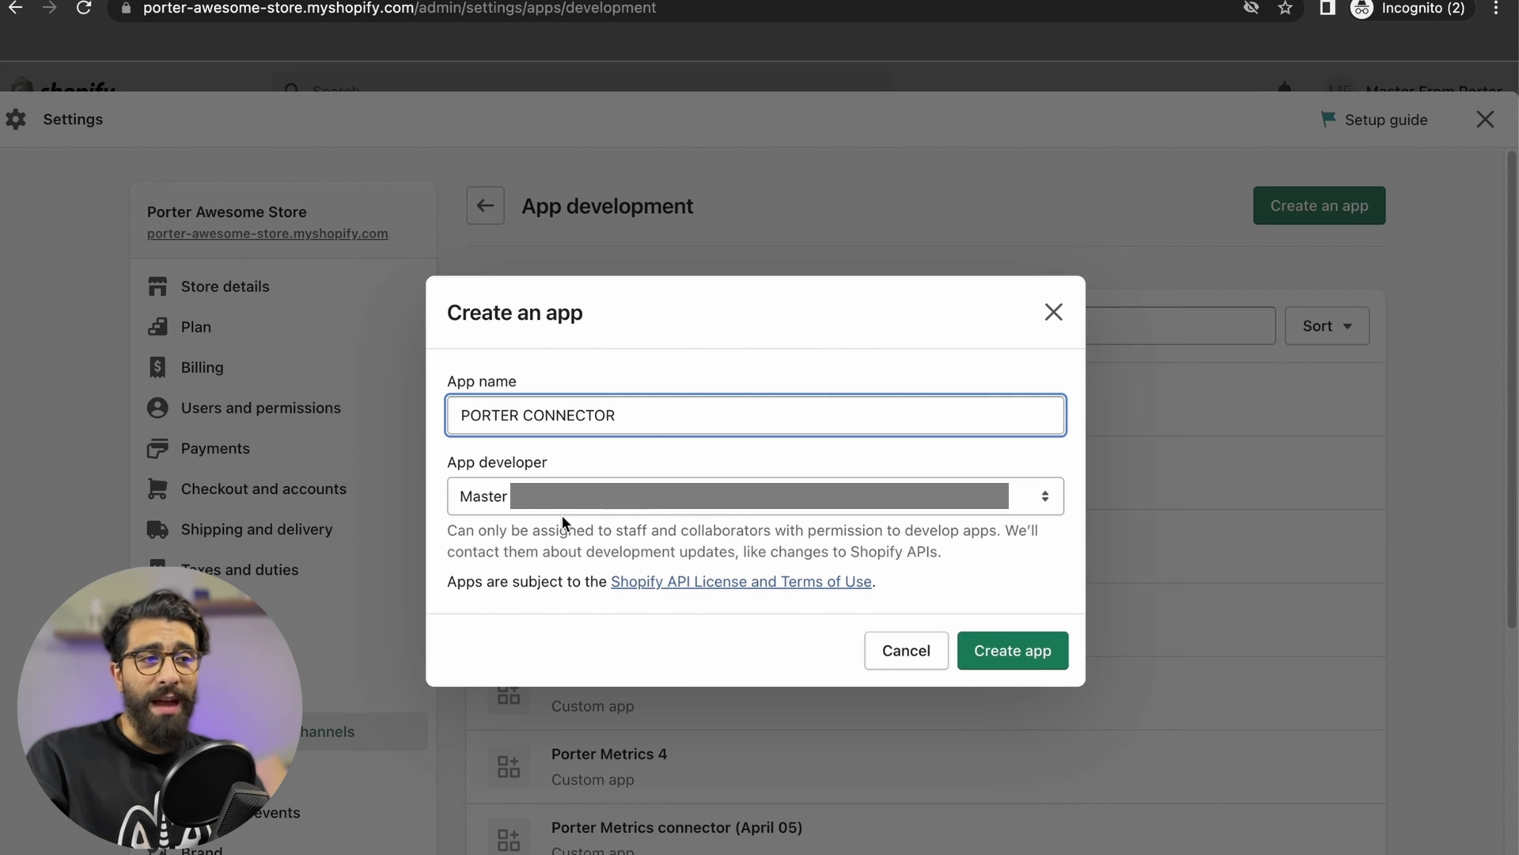
click(1037, 649)
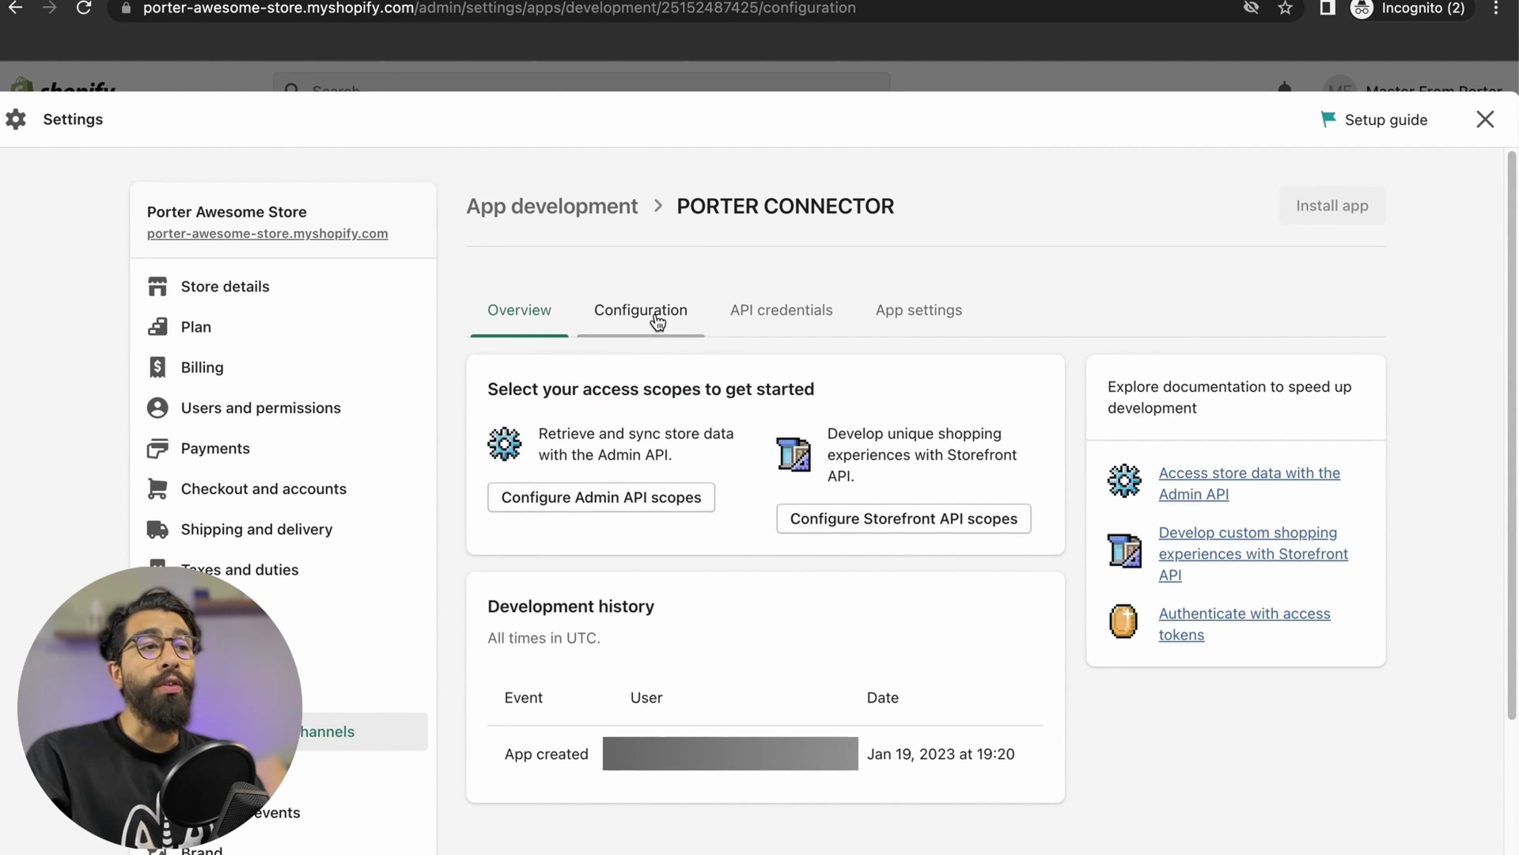
Step: Open the app's Admin API configuration and grant the read_customers scope
click(1320, 486)
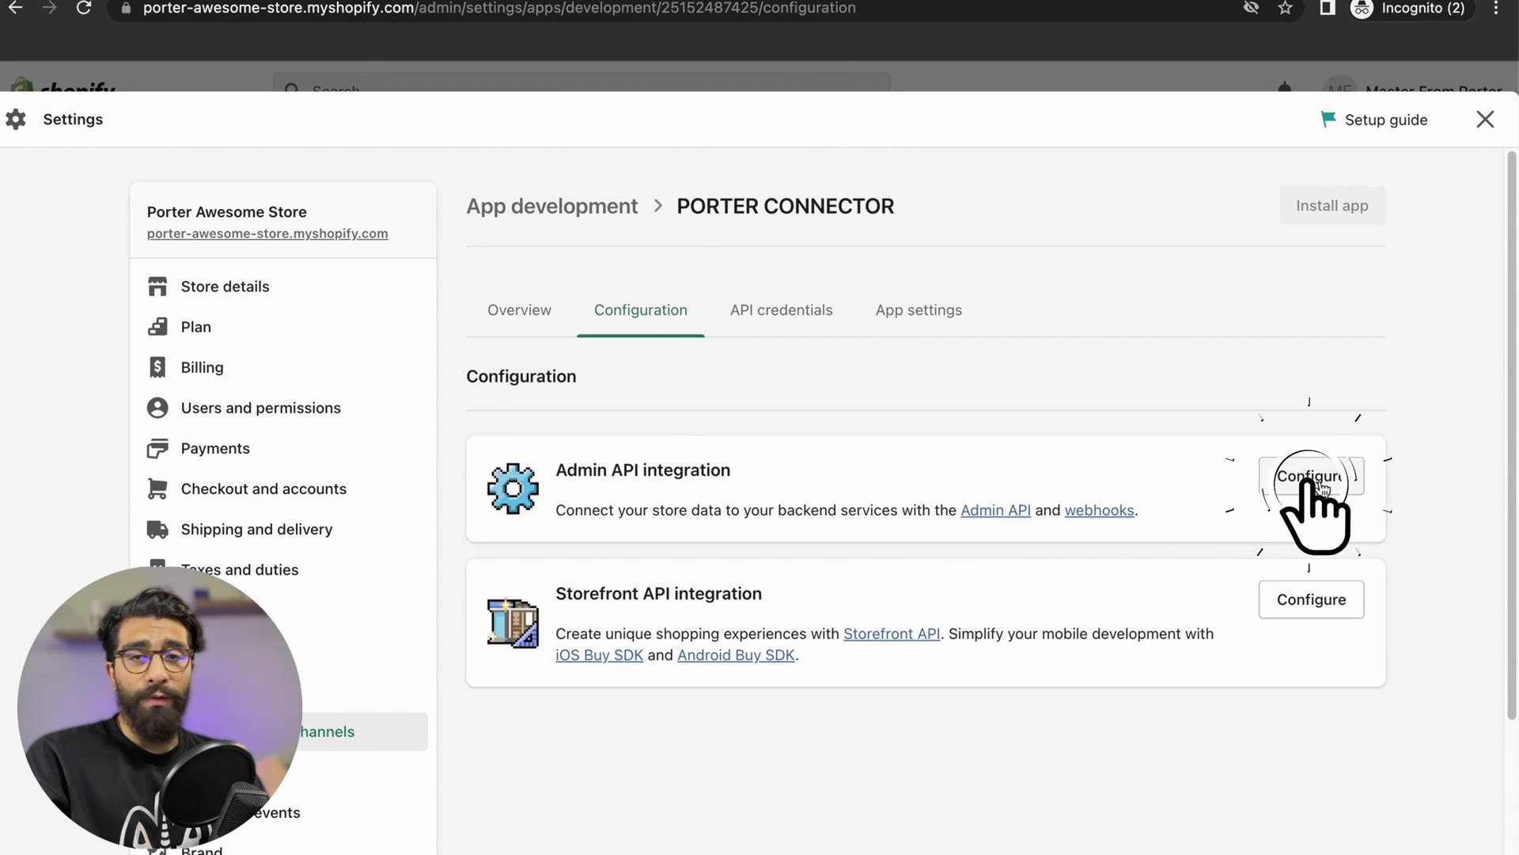
scroll(896, 402, down, 2)
scroll(895, 395, down, 2)
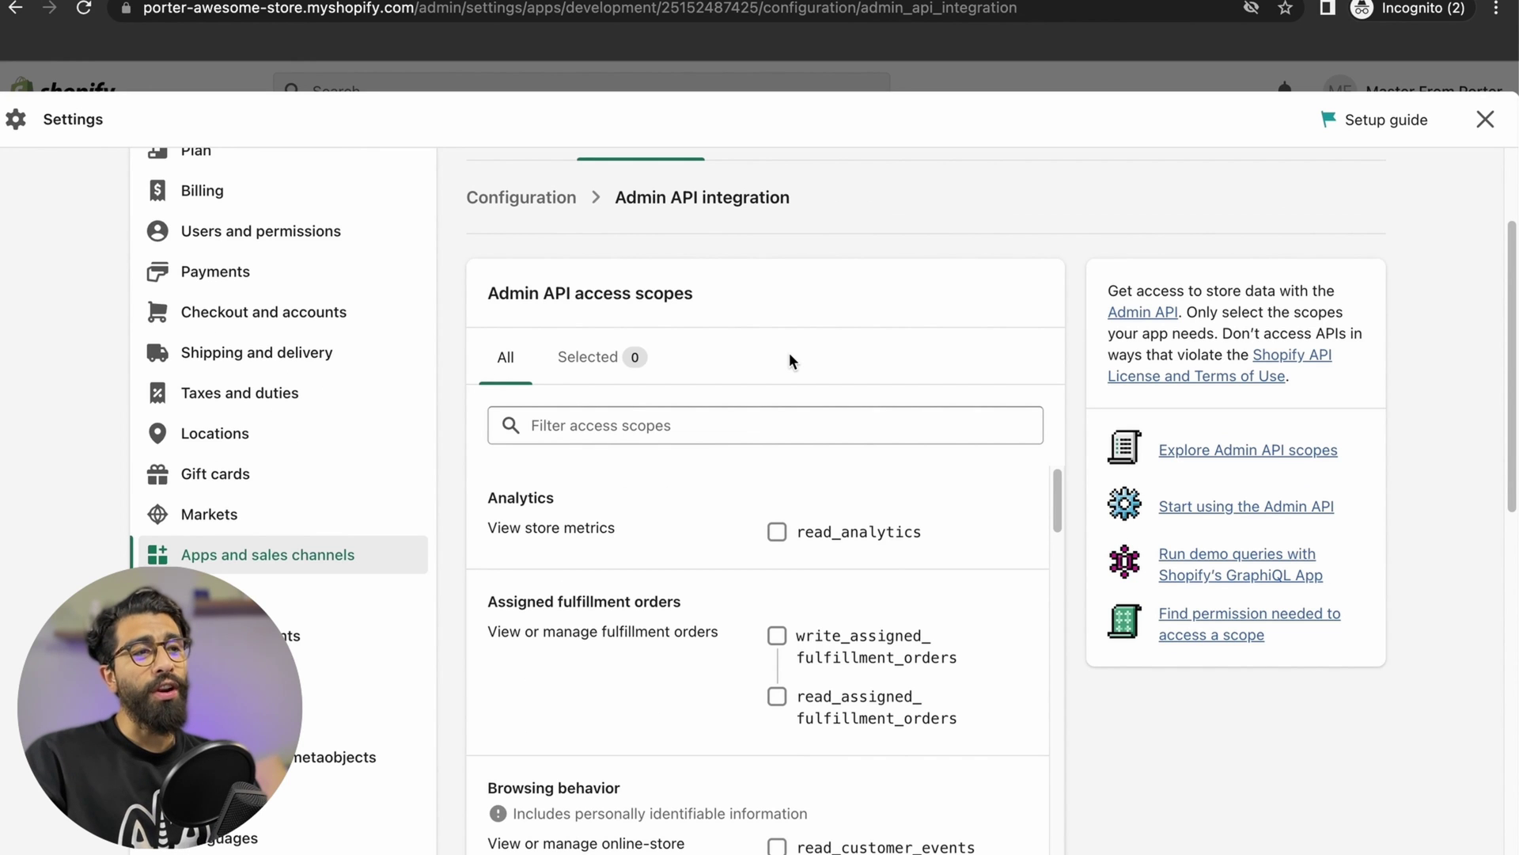
click(756, 419)
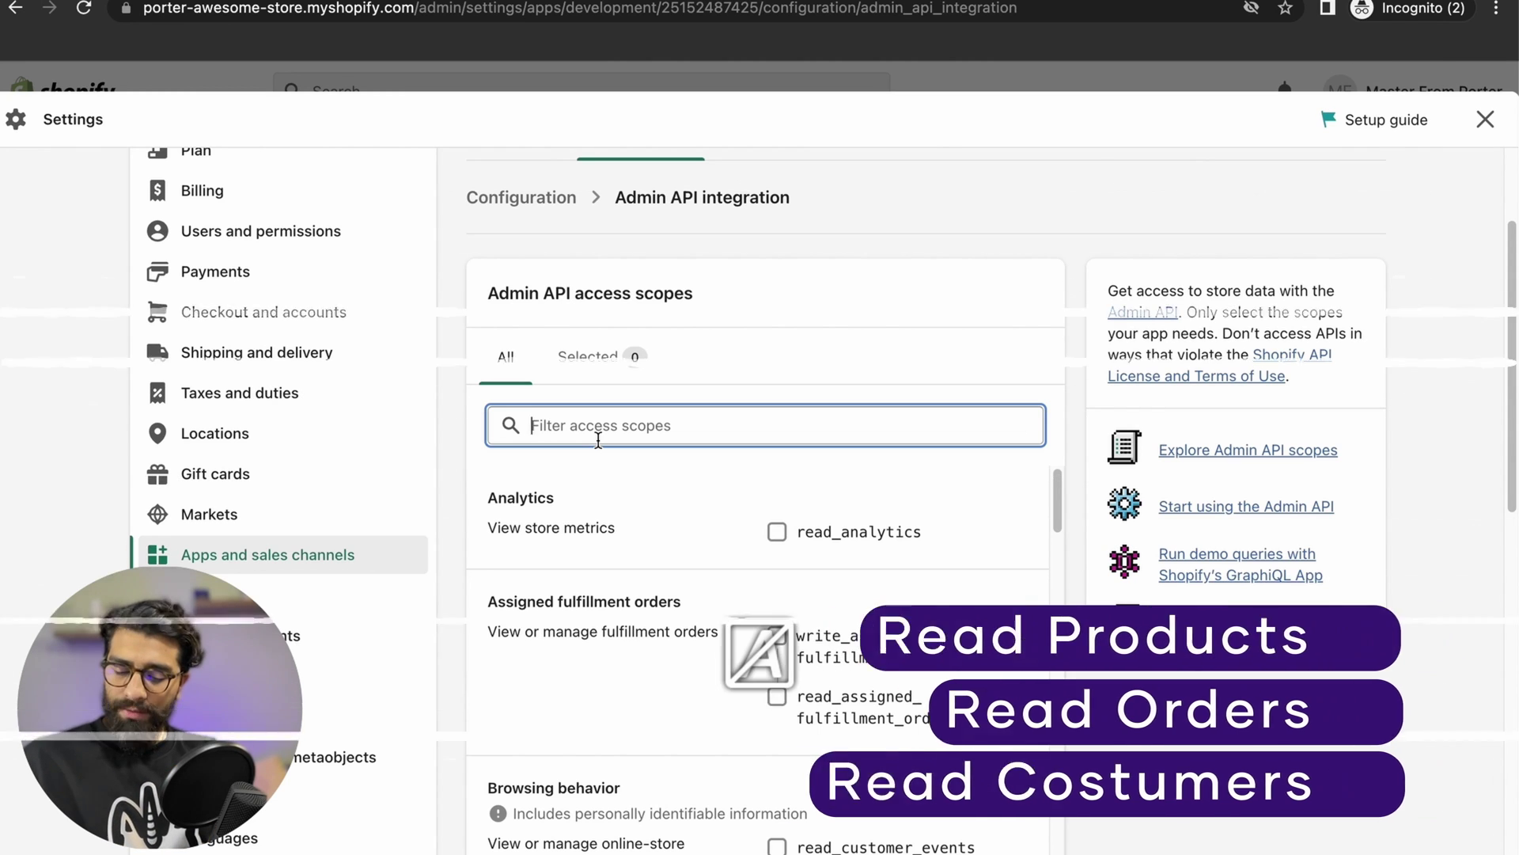
text(read_customers)
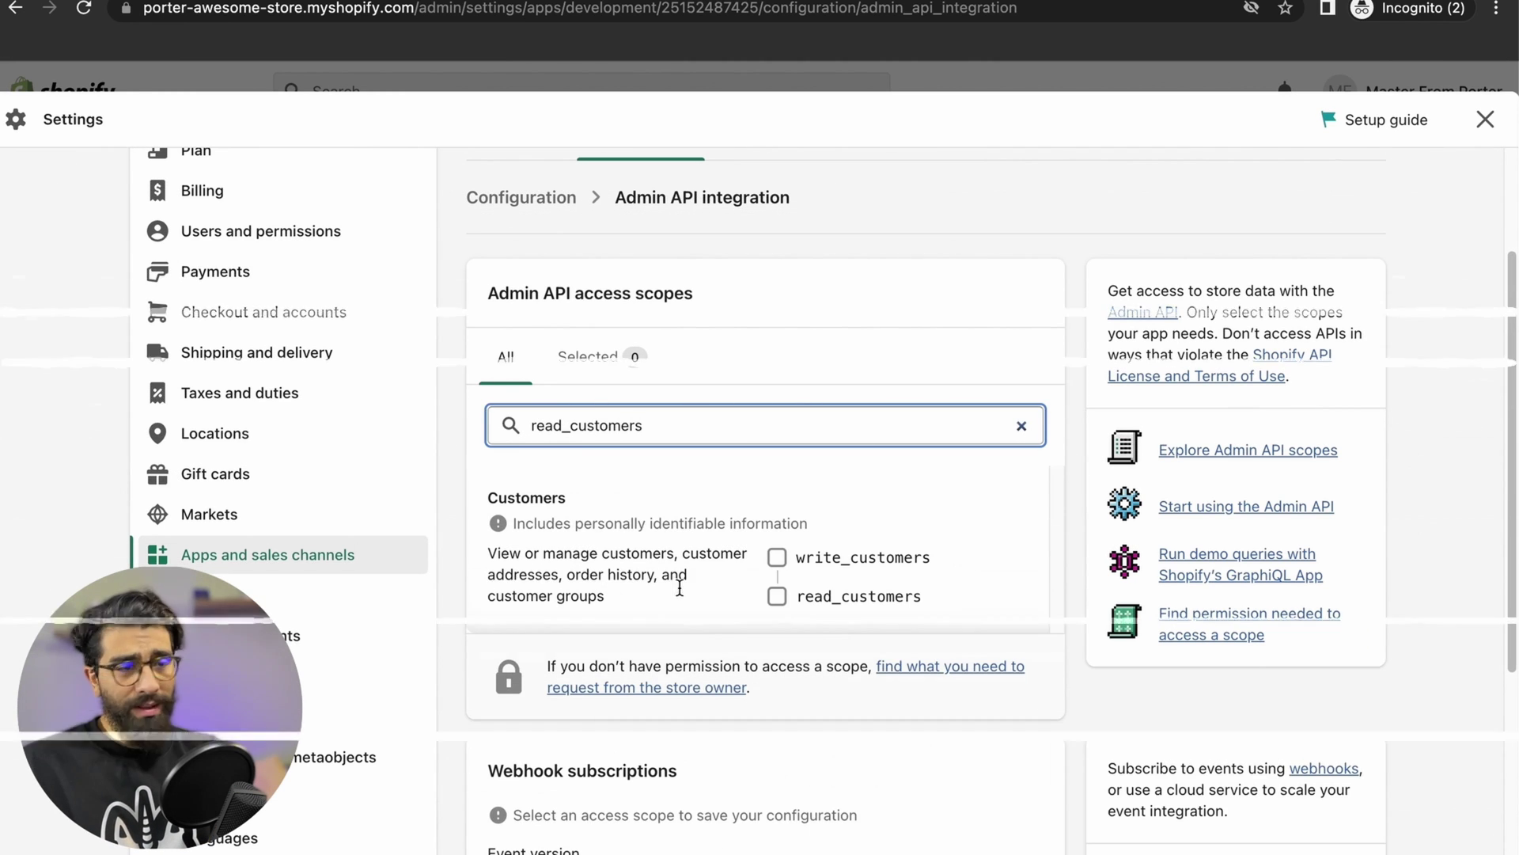
click(777, 595)
Step: Also grant the read_products and read_orders Admin API scopes
click(670, 424)
key(BackSpace)
key(BackSpace)
key(BackSpace)
key(BackSpace)
key(BackSpace)
key(BackSpace)
key(BackSpace)
key(BackSpace)
key(BackSpace)
text(products)
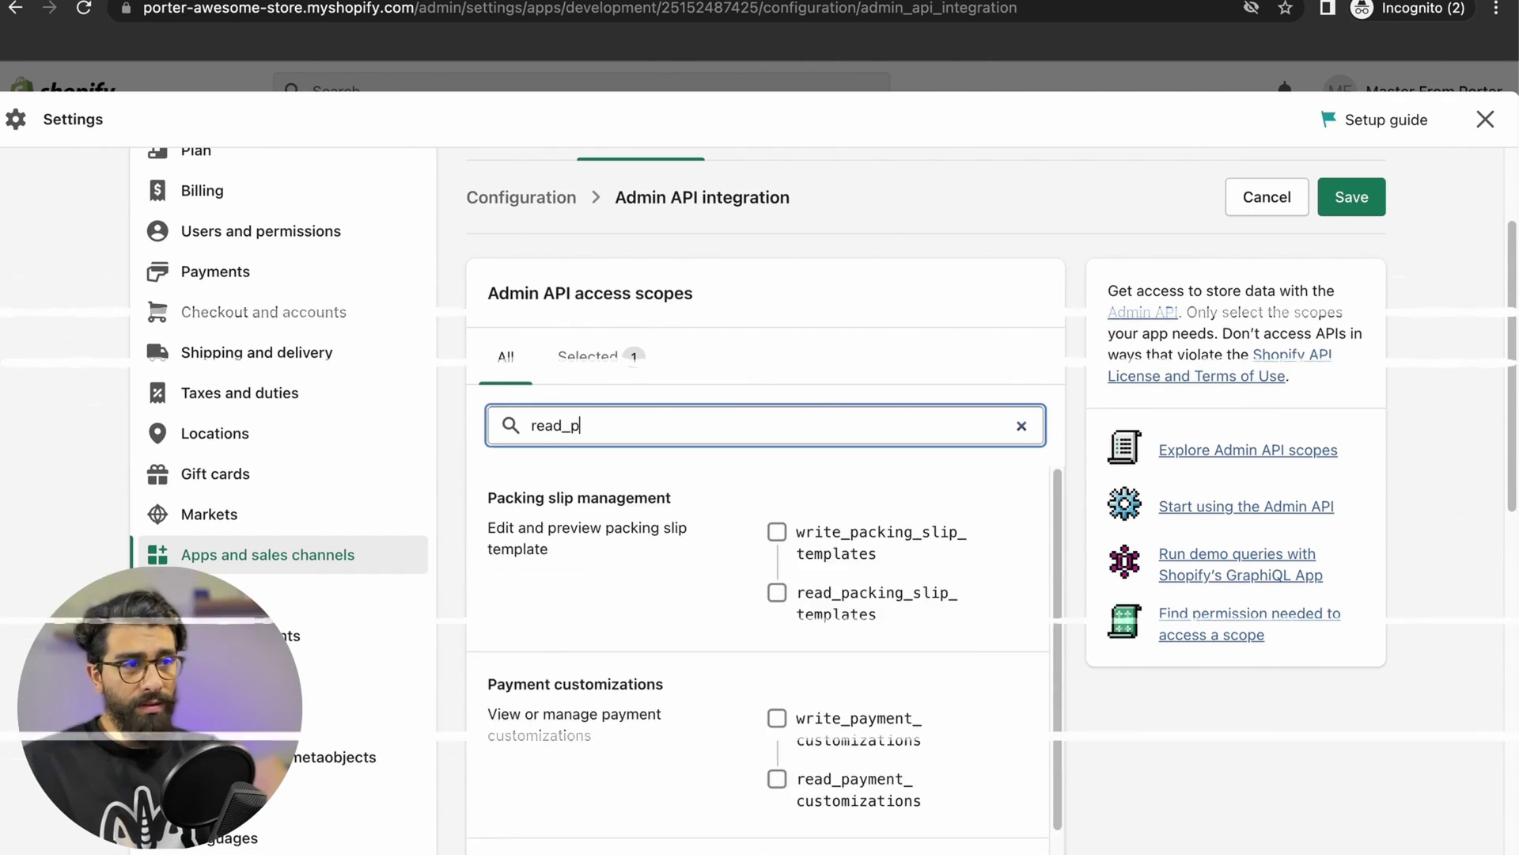
click(777, 570)
click(665, 427)
key(BackSpace)
key(BackSpace)
key(BackSpace)
key(BackSpace)
key(BackSpace)
key(BackSpace)
key(BackSpace)
key(BackSpace)
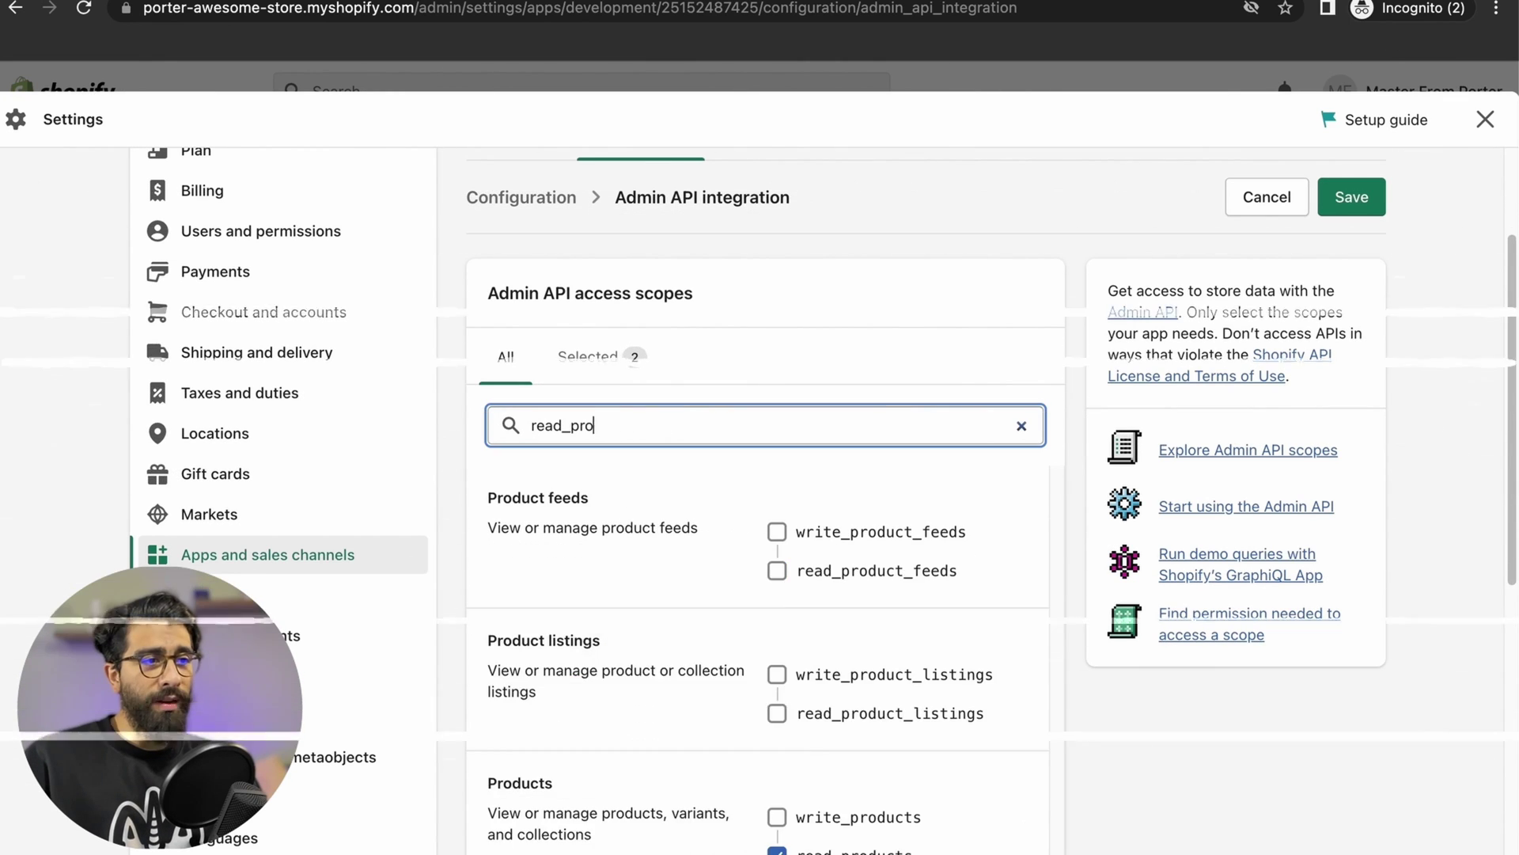
text(order)
click(777, 739)
Step: Review only the selected scopes and save the app configuration
click(1022, 426)
scroll(633, 337, down, 1)
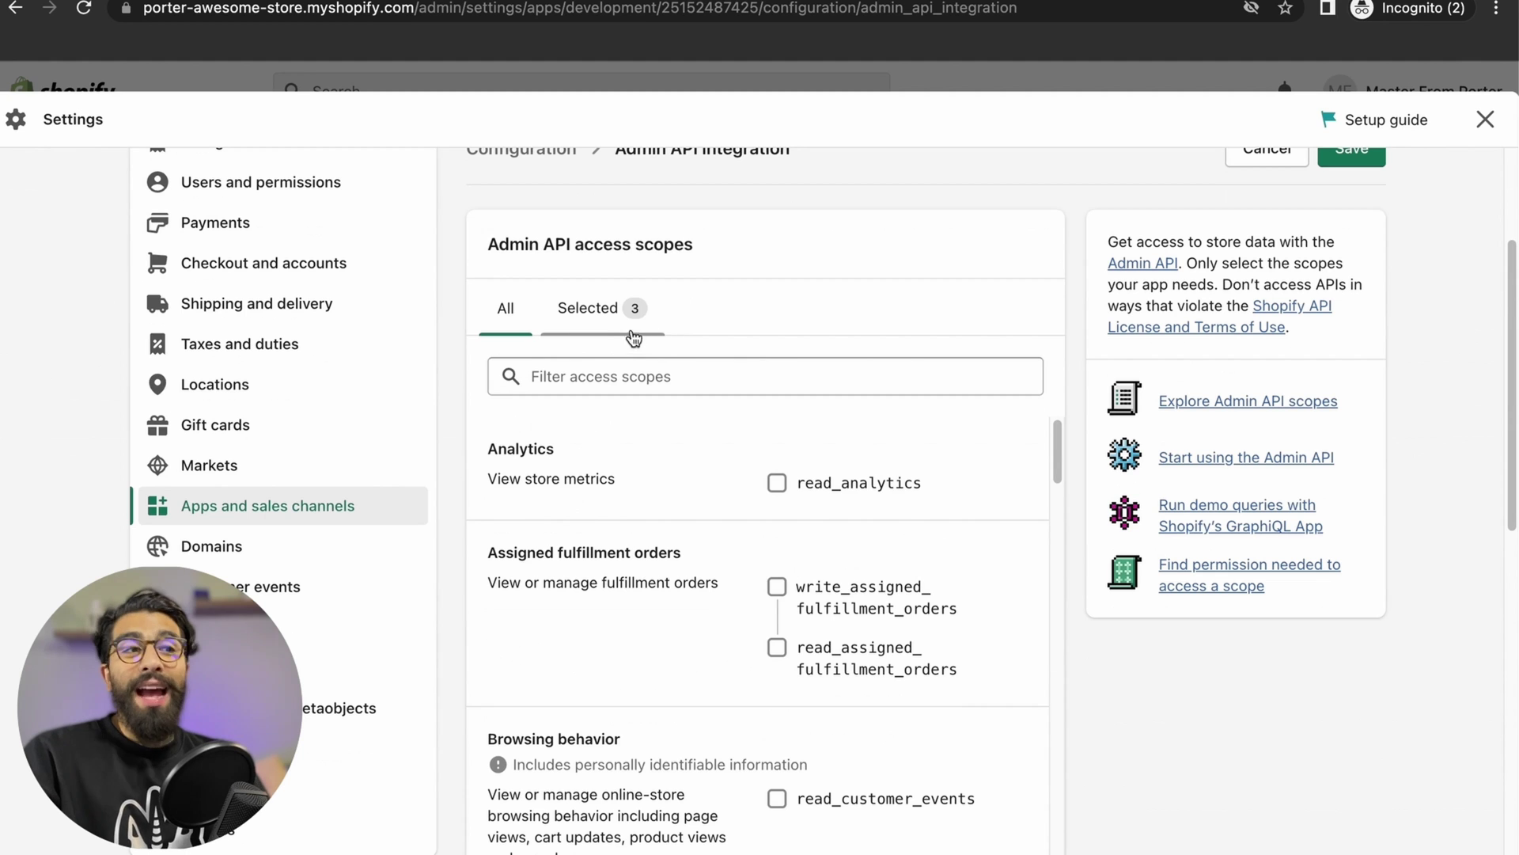
click(605, 331)
scroll(712, 432, down, 2)
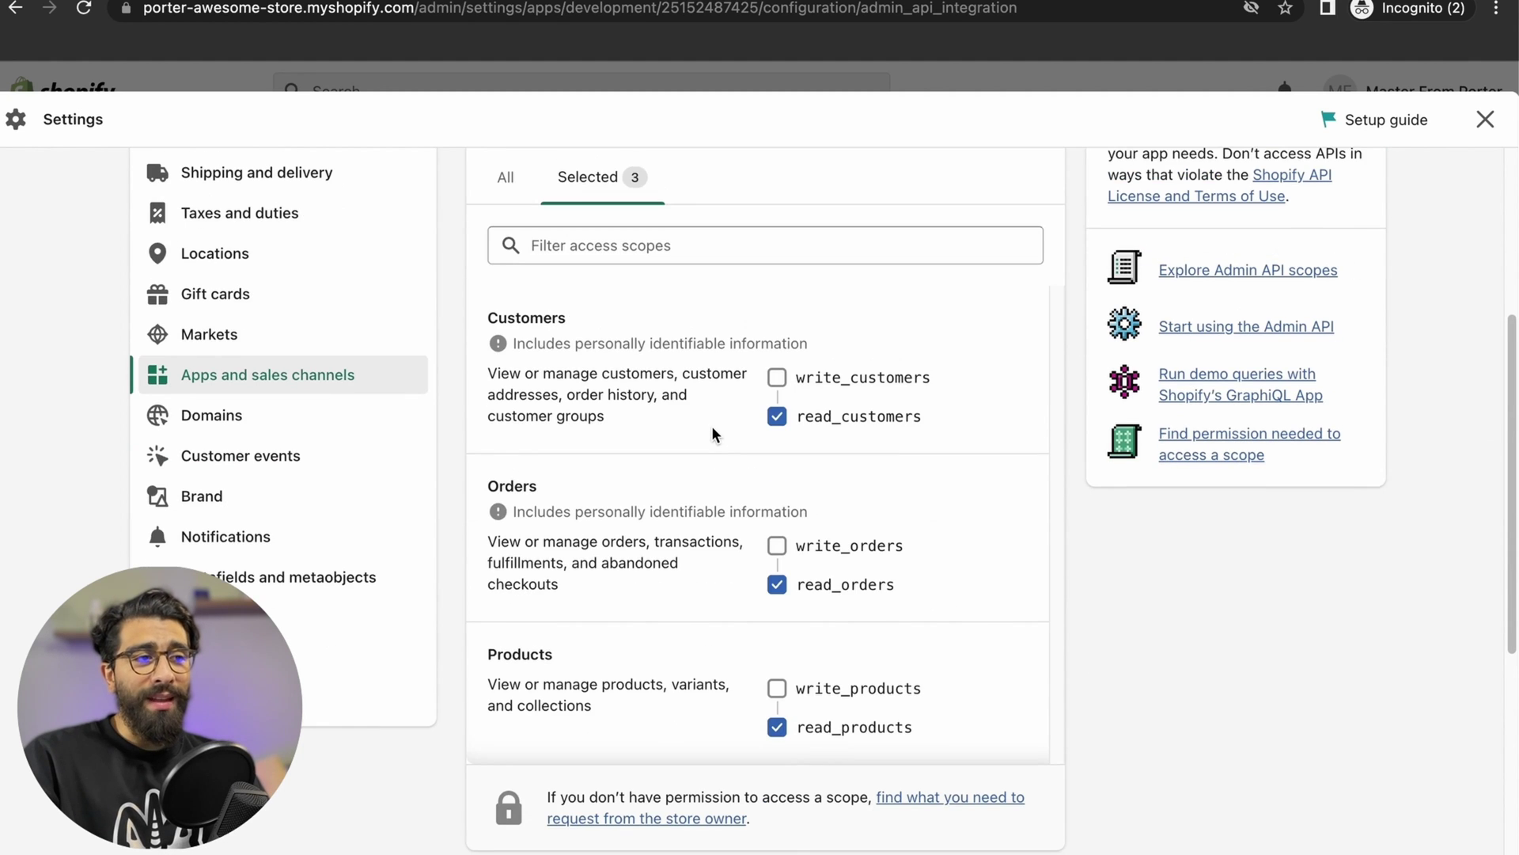
scroll(710, 426, up, 4)
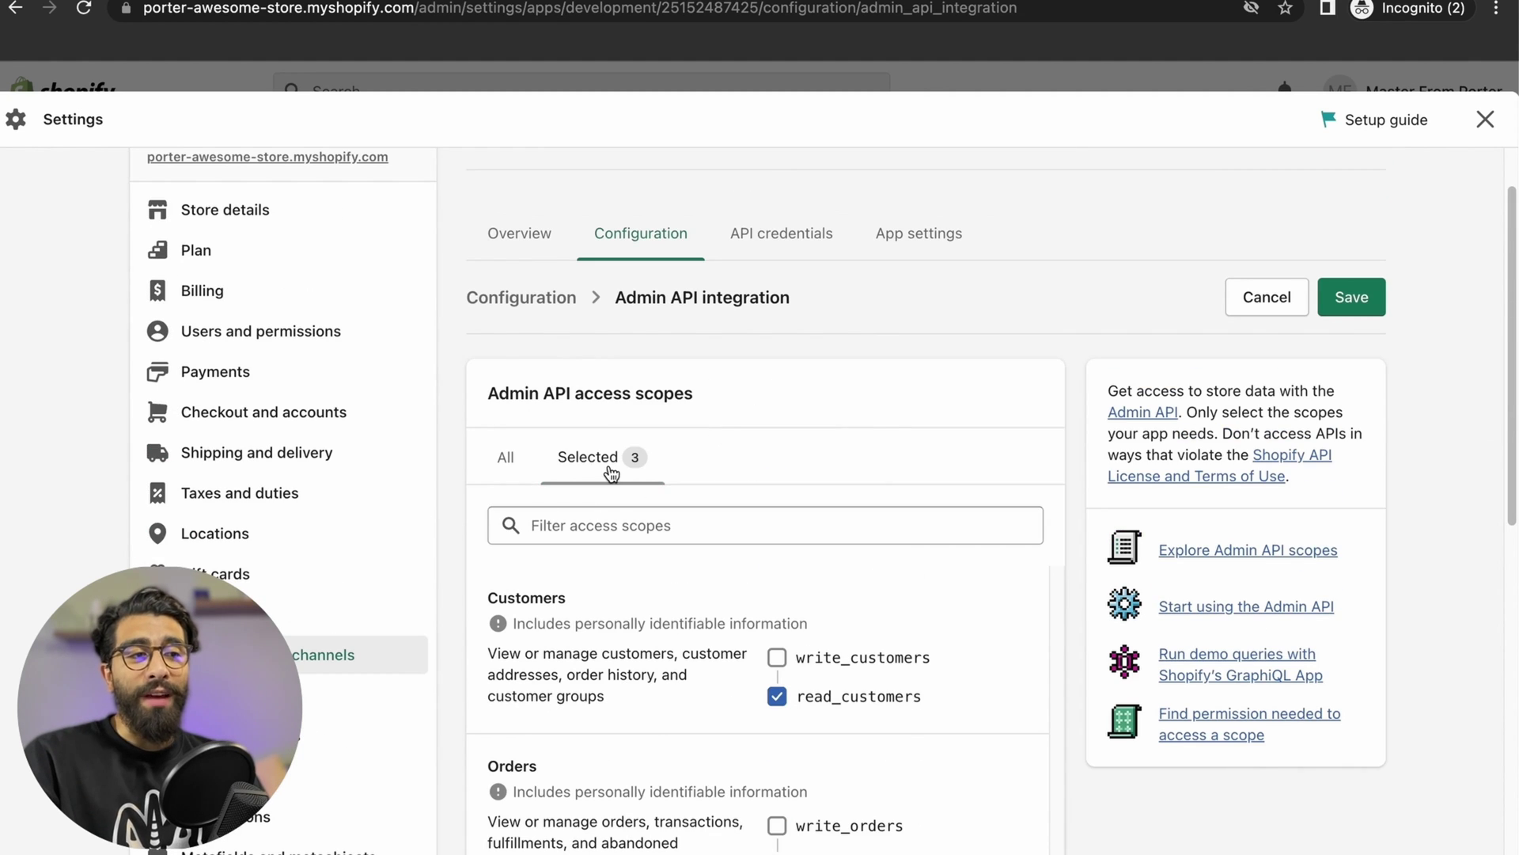
click(1343, 310)
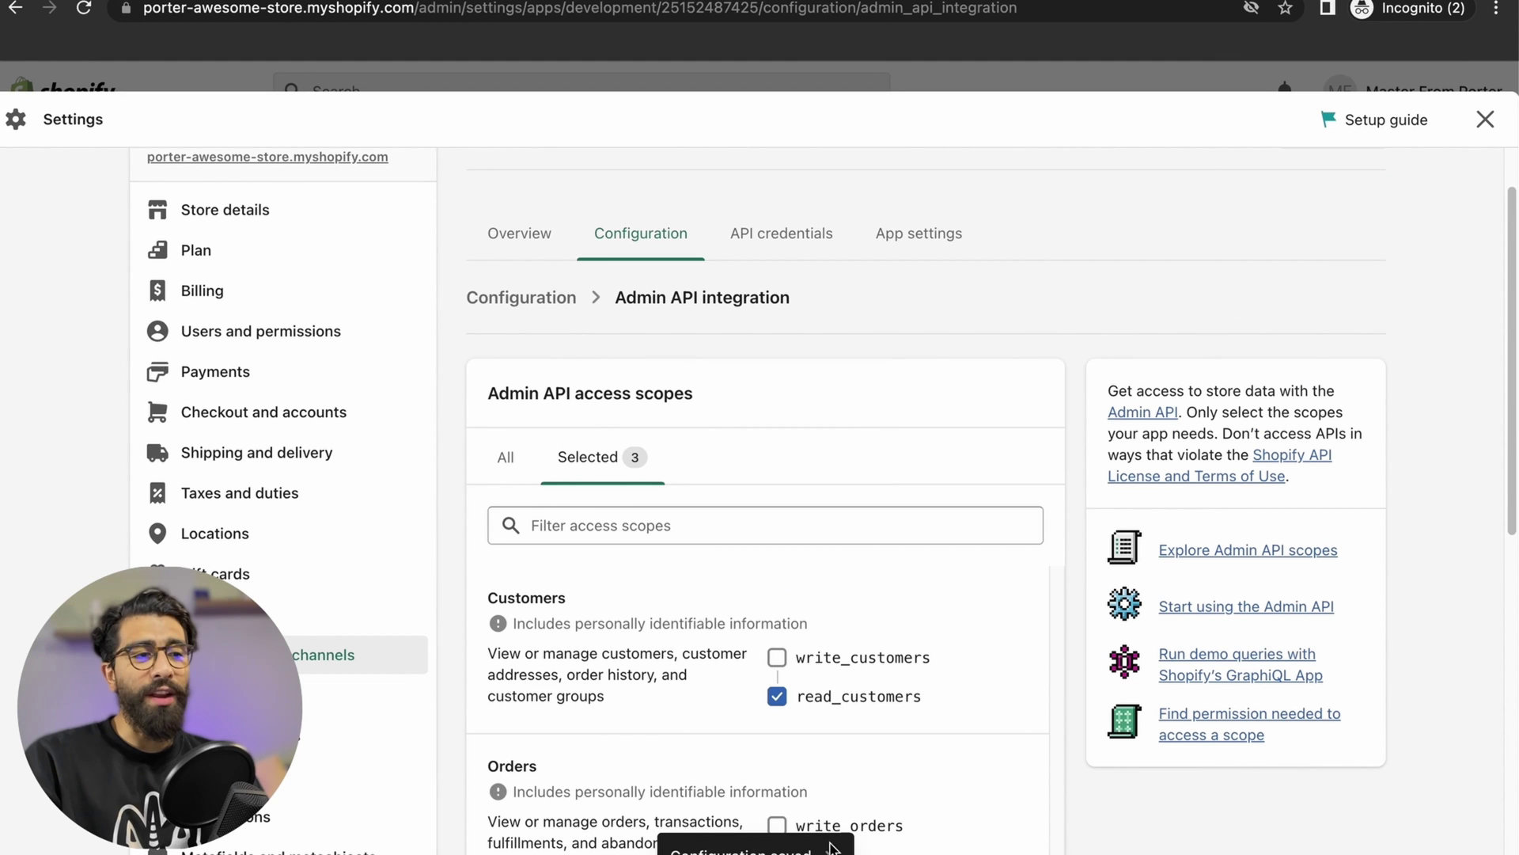
scroll(842, 501, down, 2)
Step: Install PORTER CONNECTOR on the store and copy its revealed Admin API access token
scroll(842, 502, up, 3)
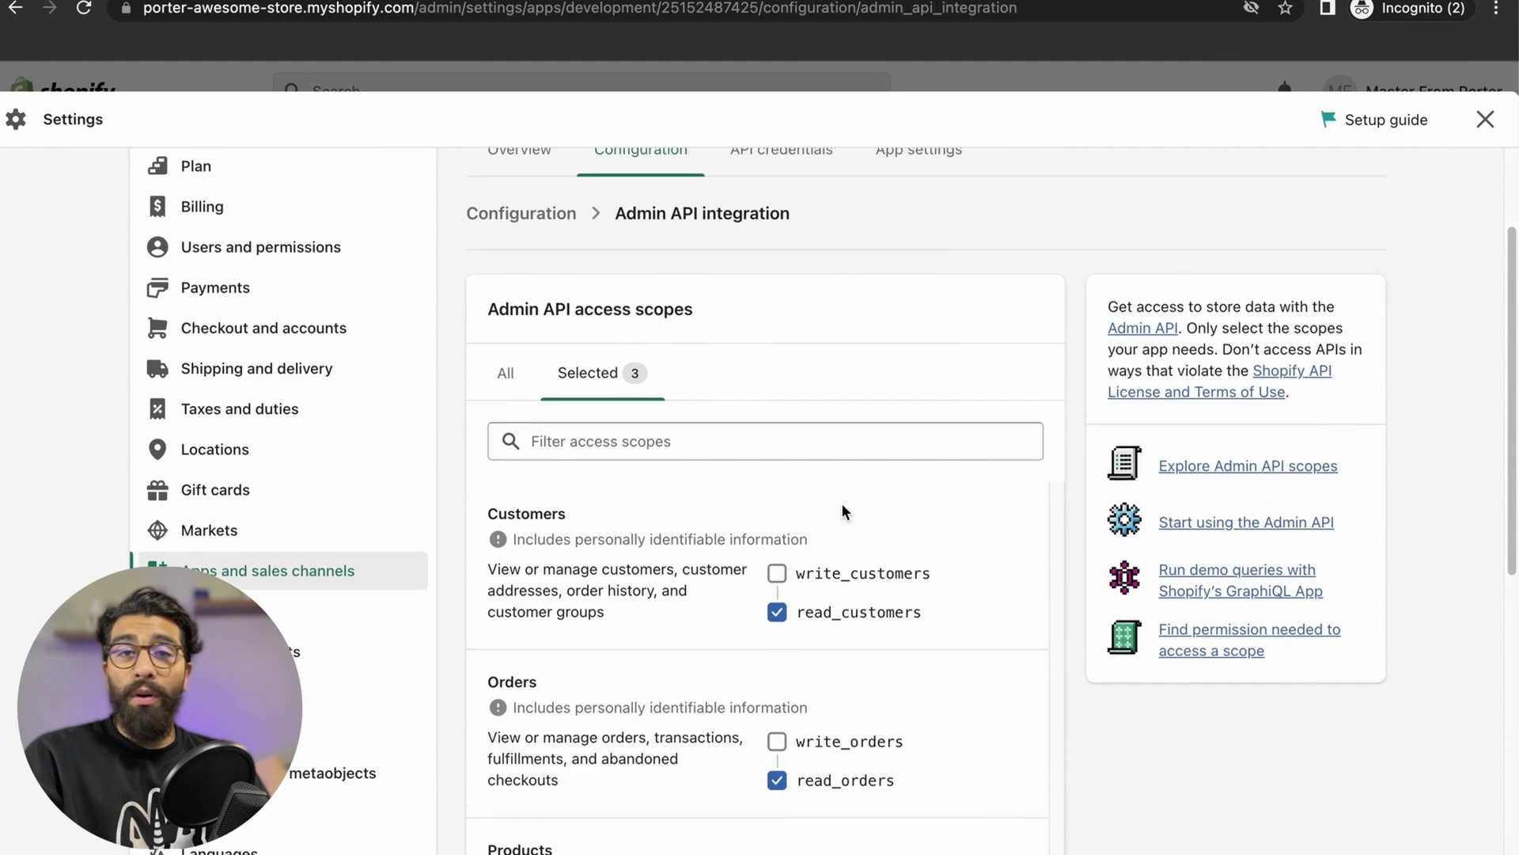
scroll(911, 445, up, 1)
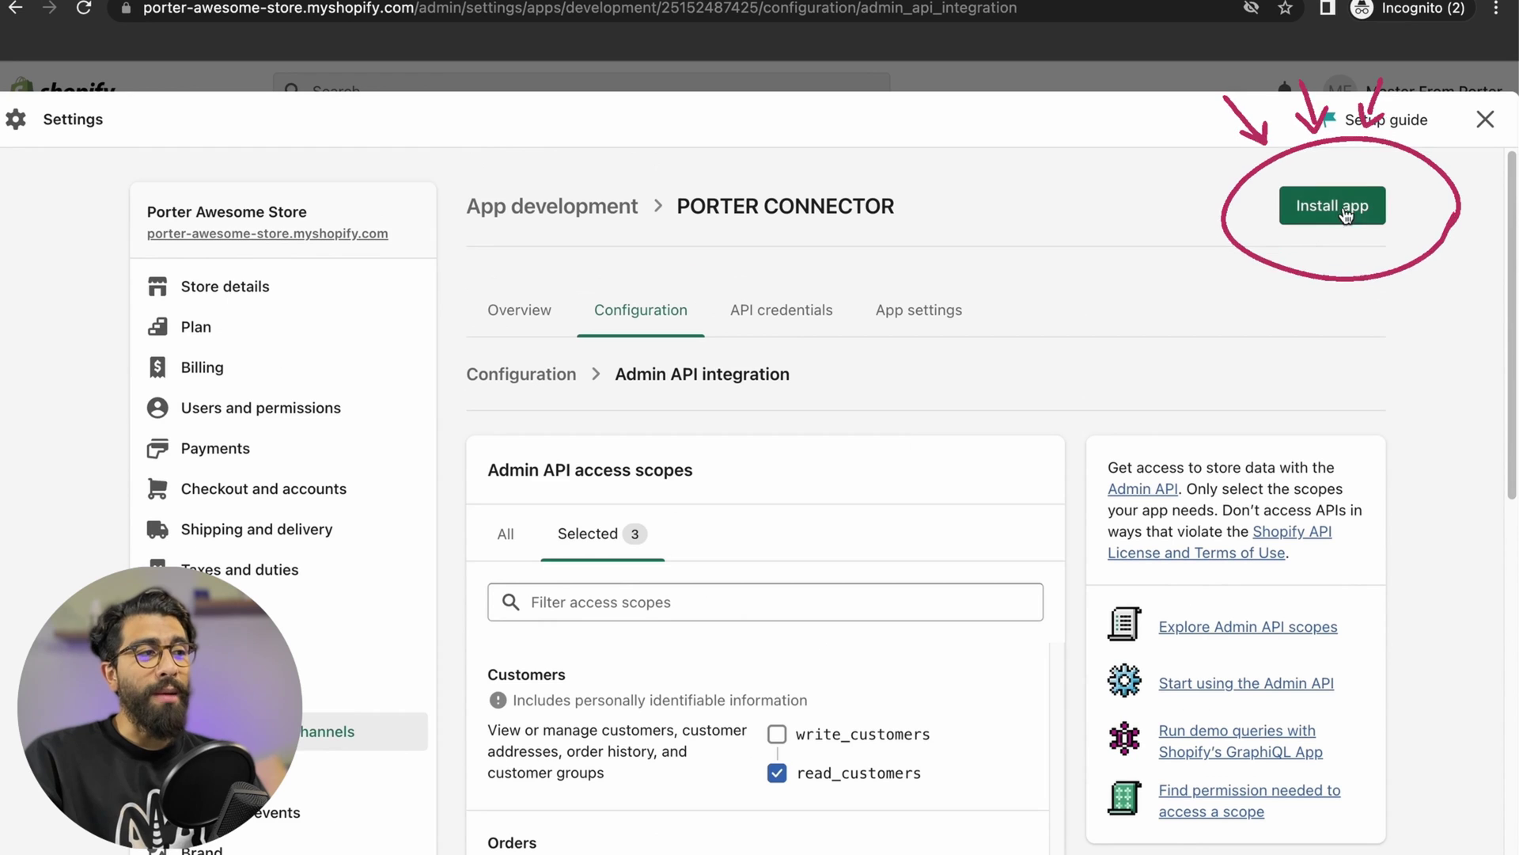
click(835, 315)
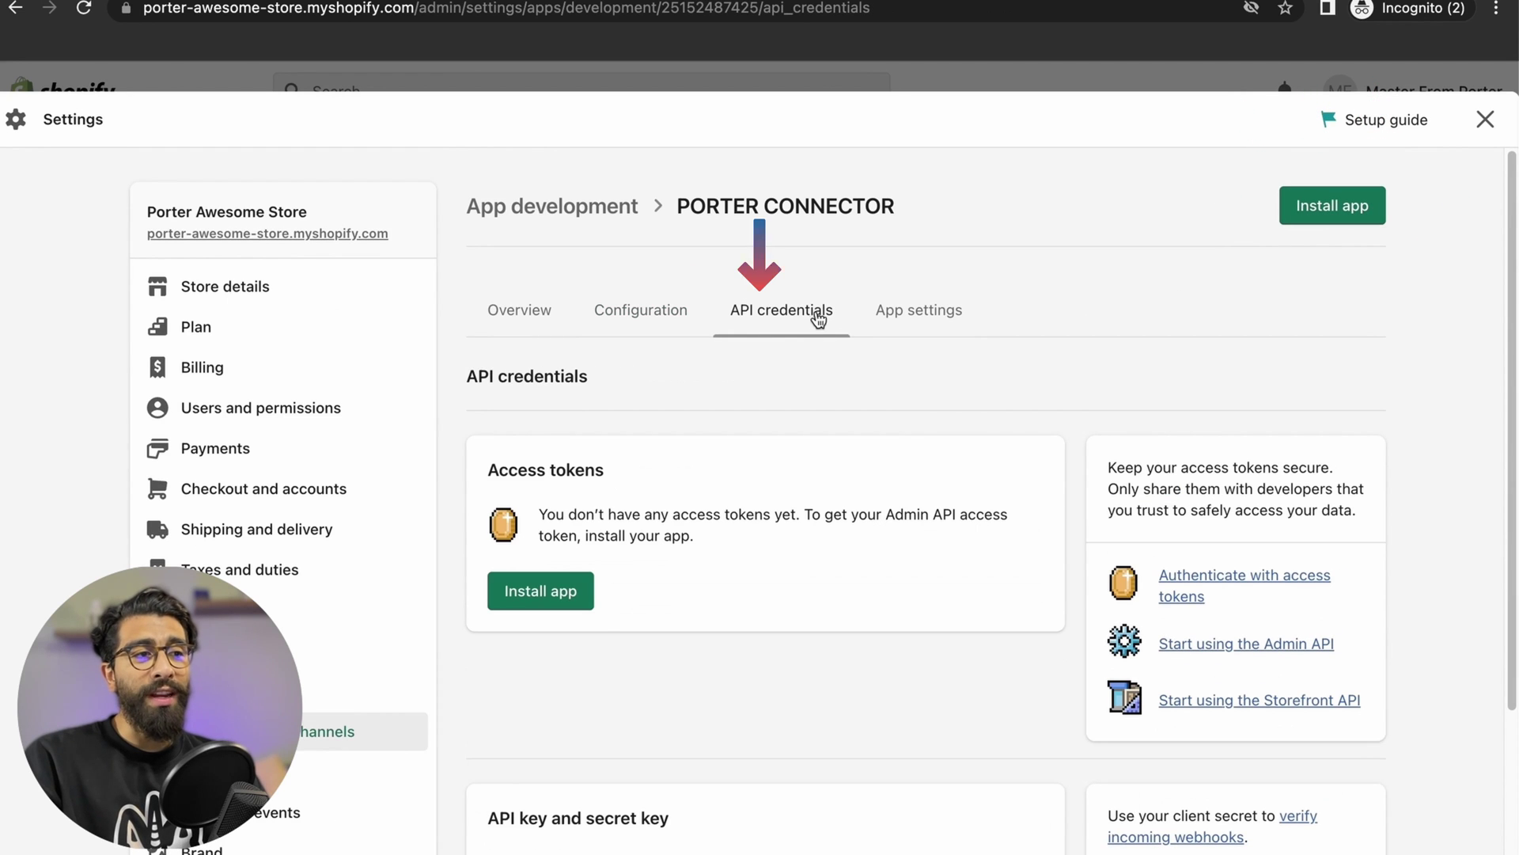
click(543, 594)
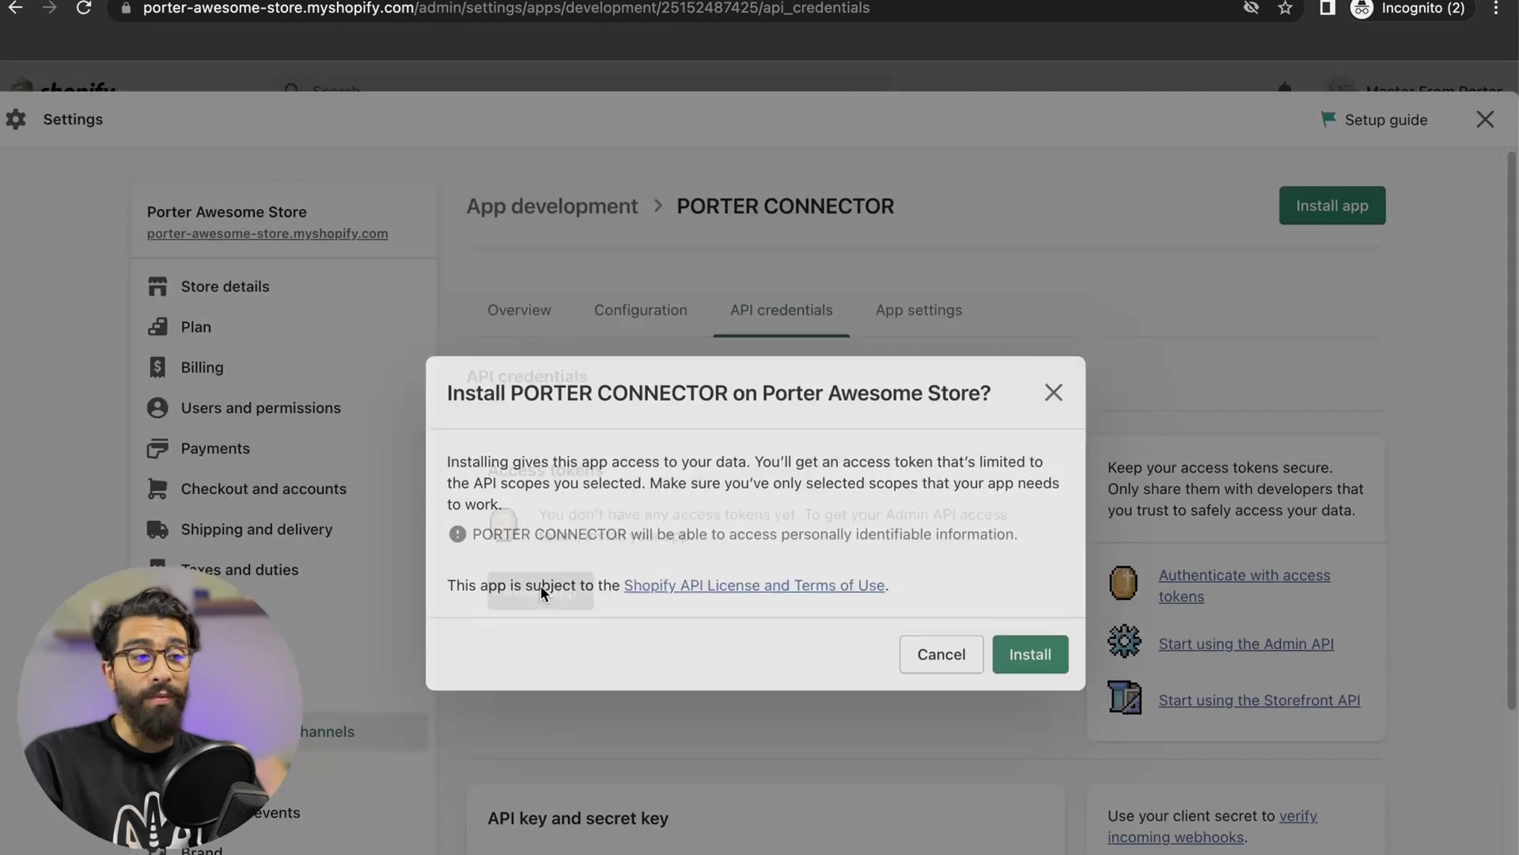
click(1030, 617)
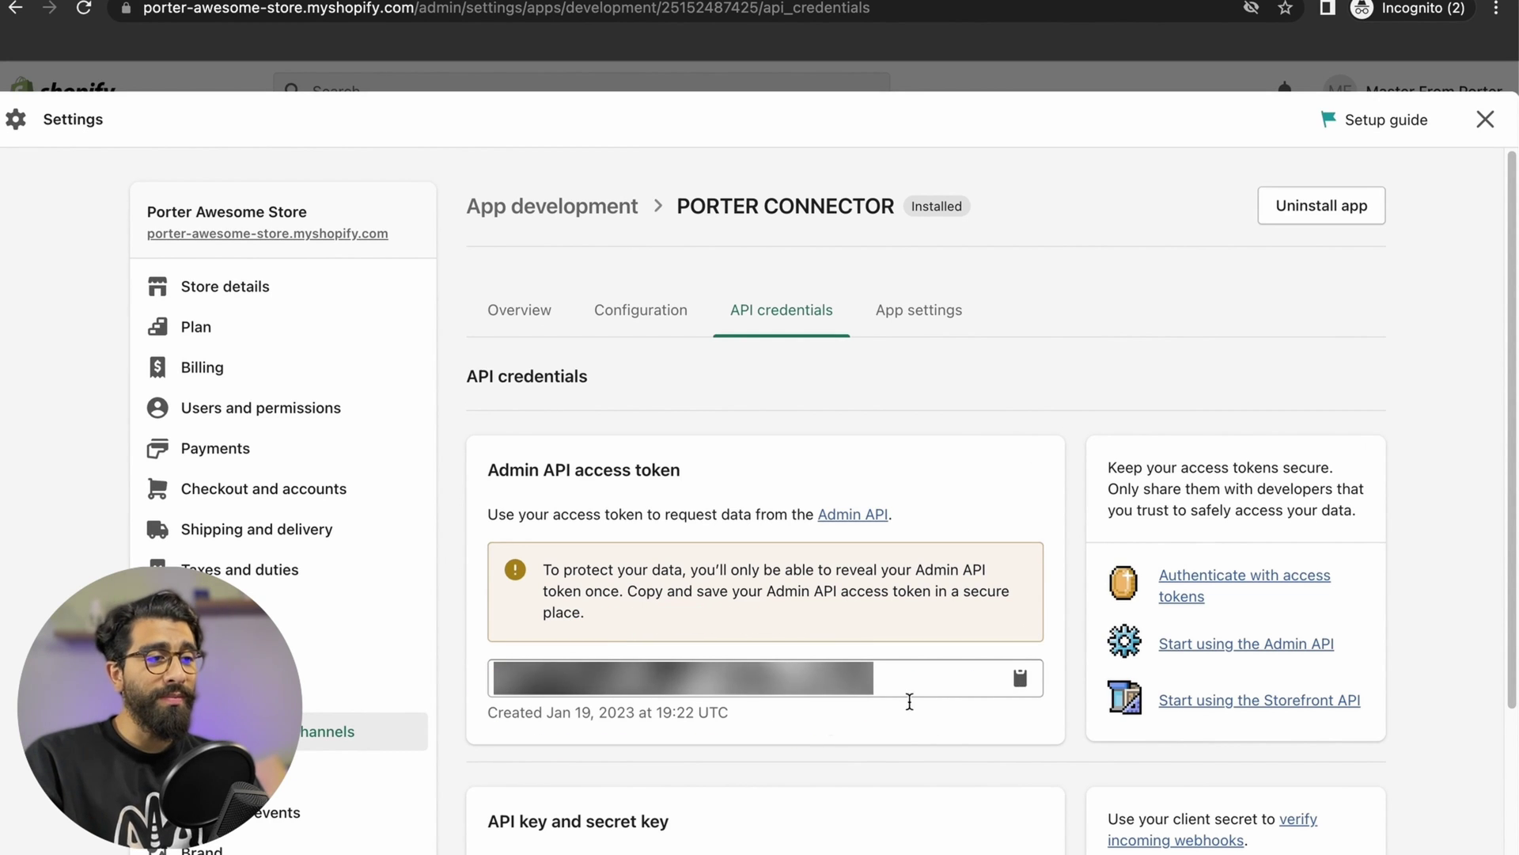
click(815, 681)
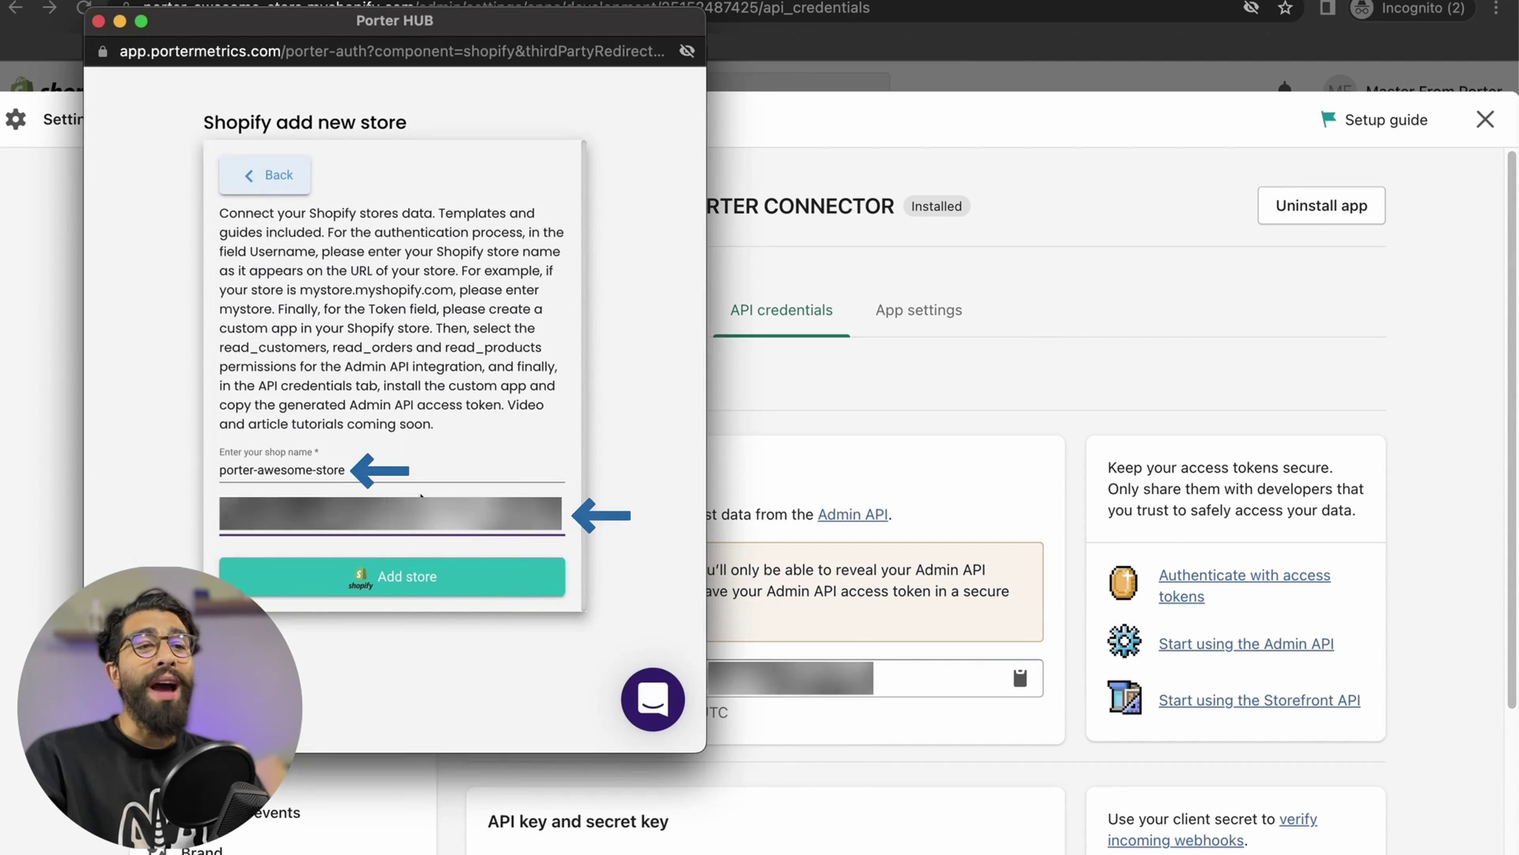
Step: Add porter-awesome-store with its token in Porter HUB, pick the store, and close the confirmation
click(432, 590)
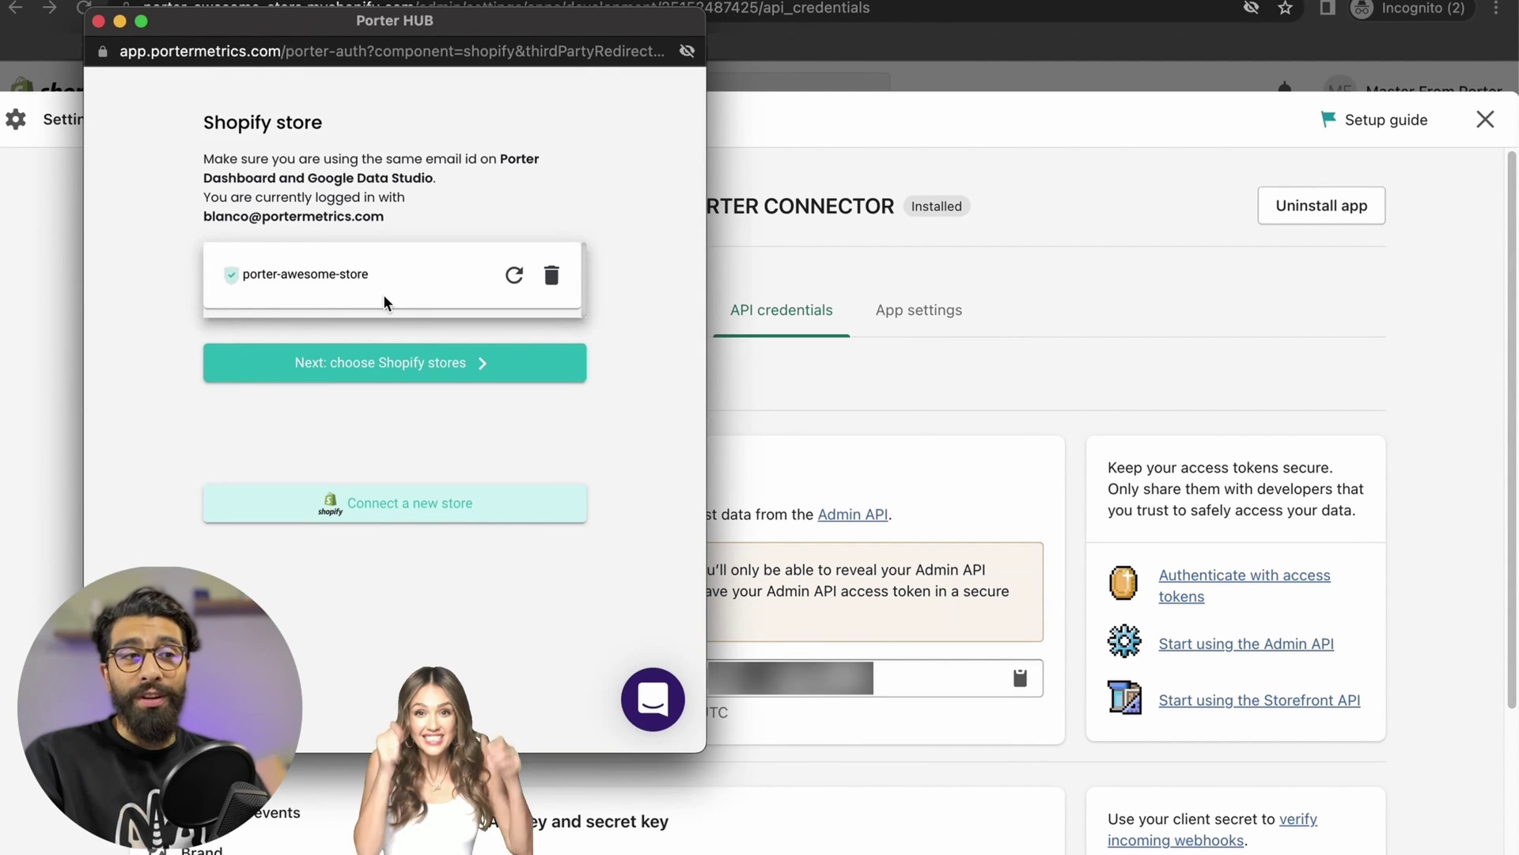
click(393, 379)
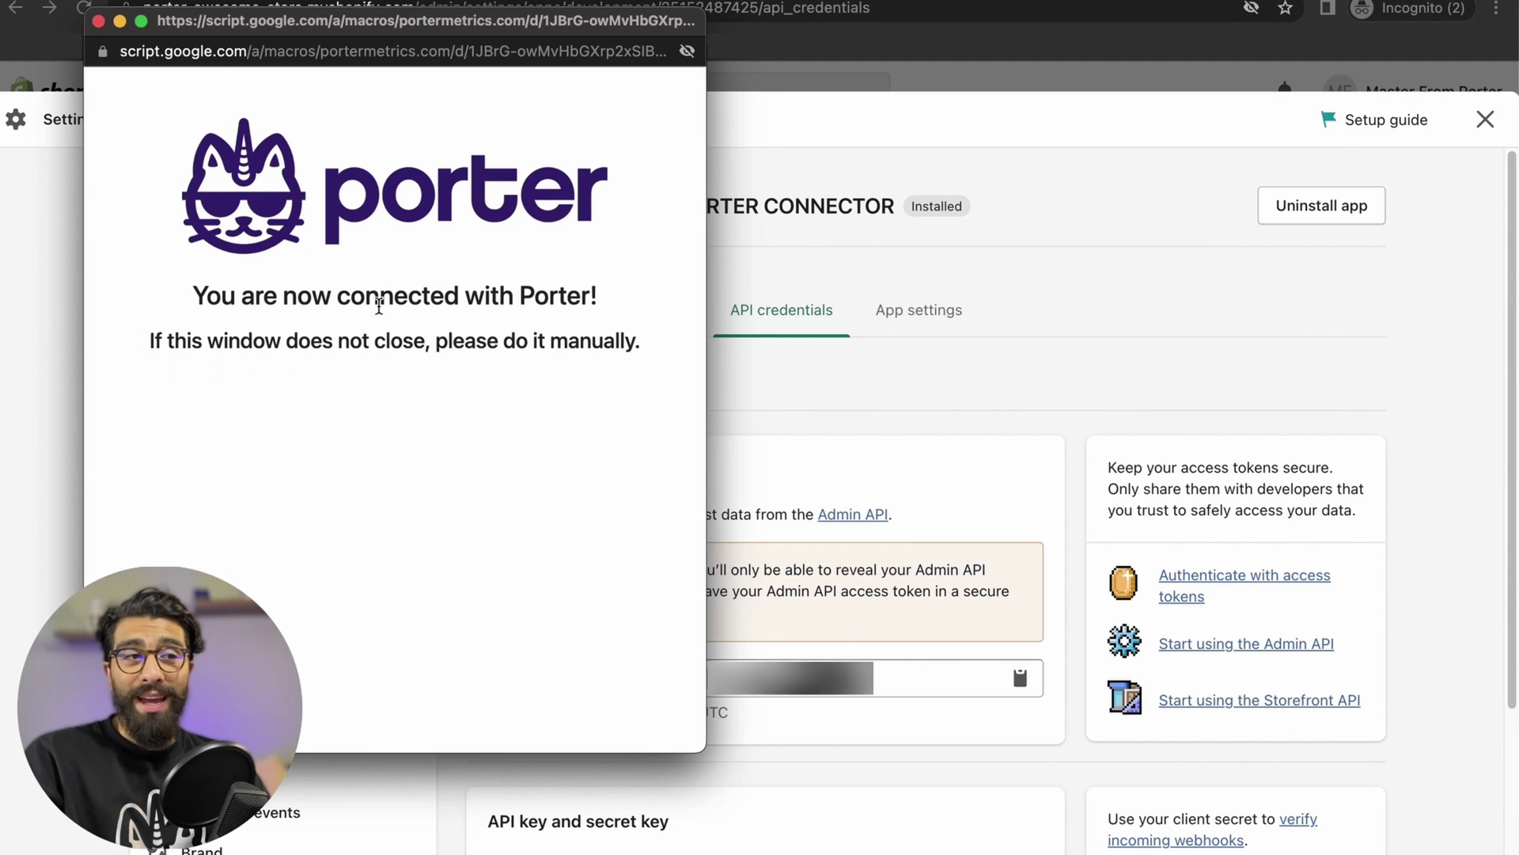
click(99, 22)
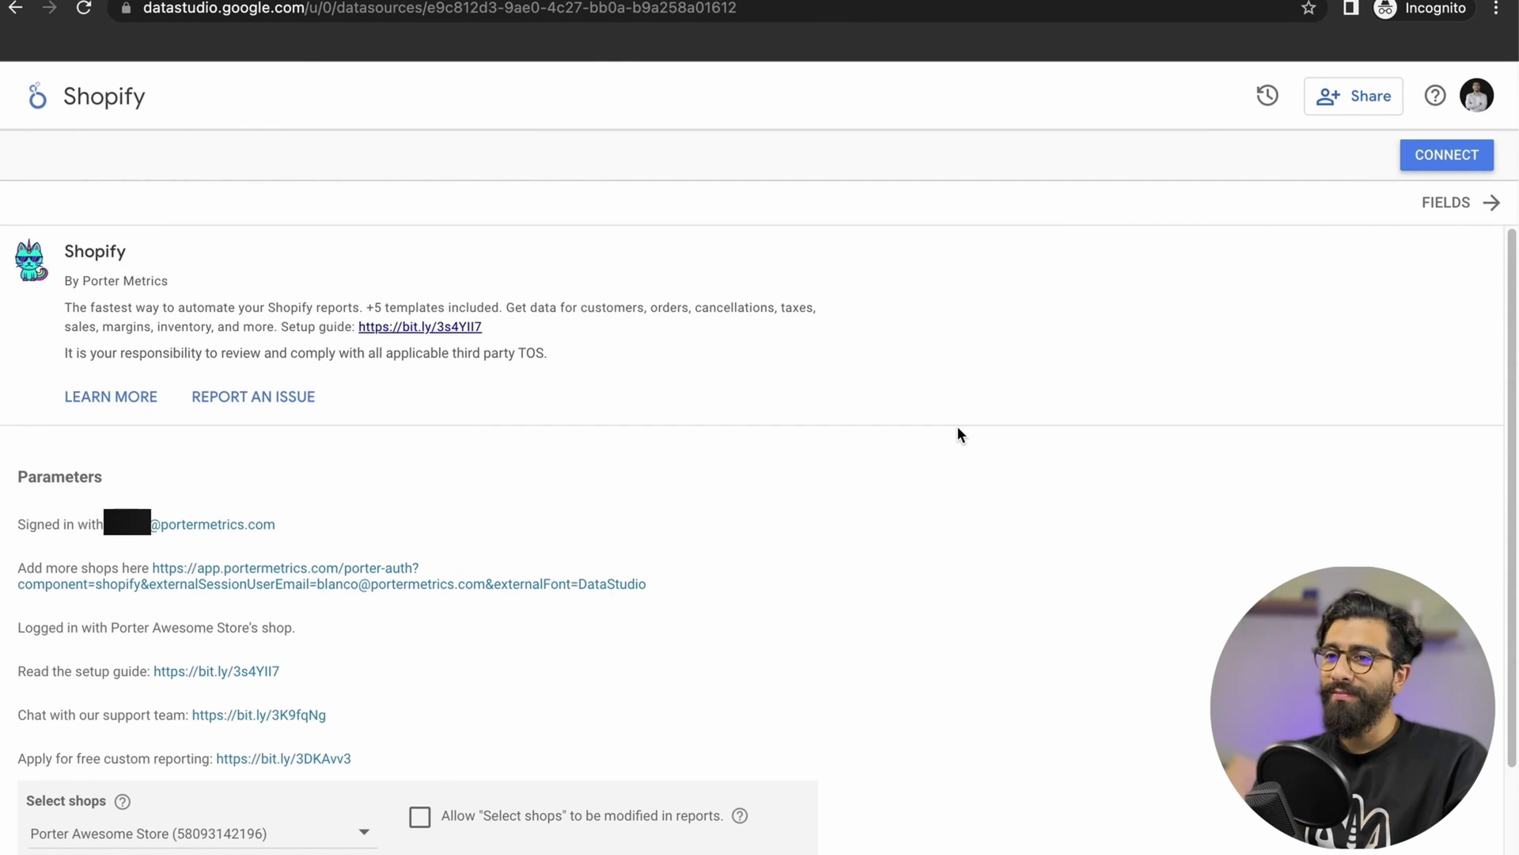
Step: Connect the Porter Awesome Store data source, look over its 112 dimensions, and start a report
scroll(959, 435, down, 2)
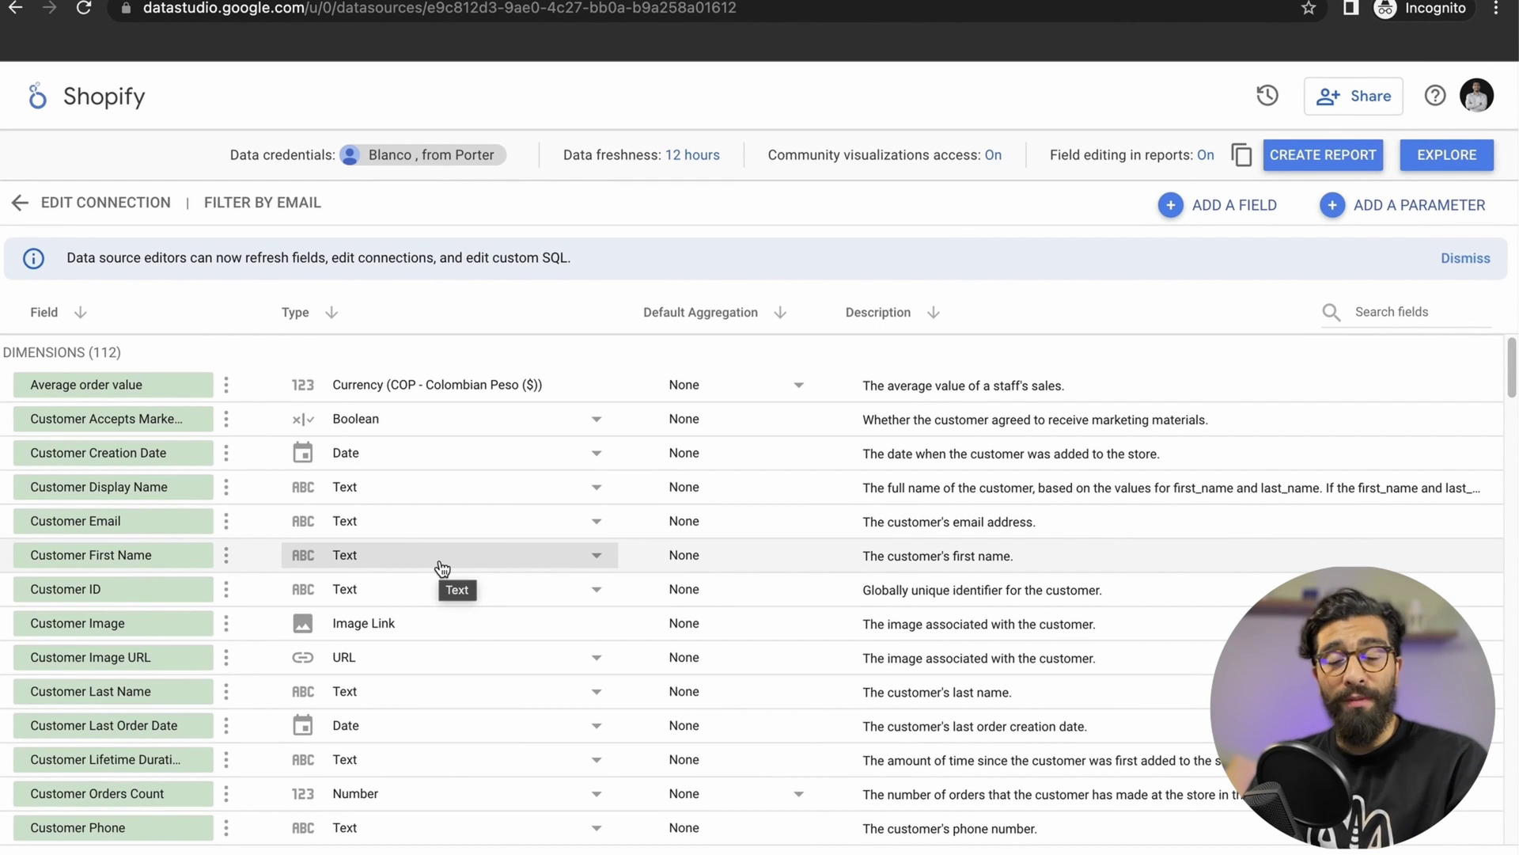
scroll(147, 521, down, 3)
scroll(147, 520, down, 6)
scroll(146, 522, up, 10)
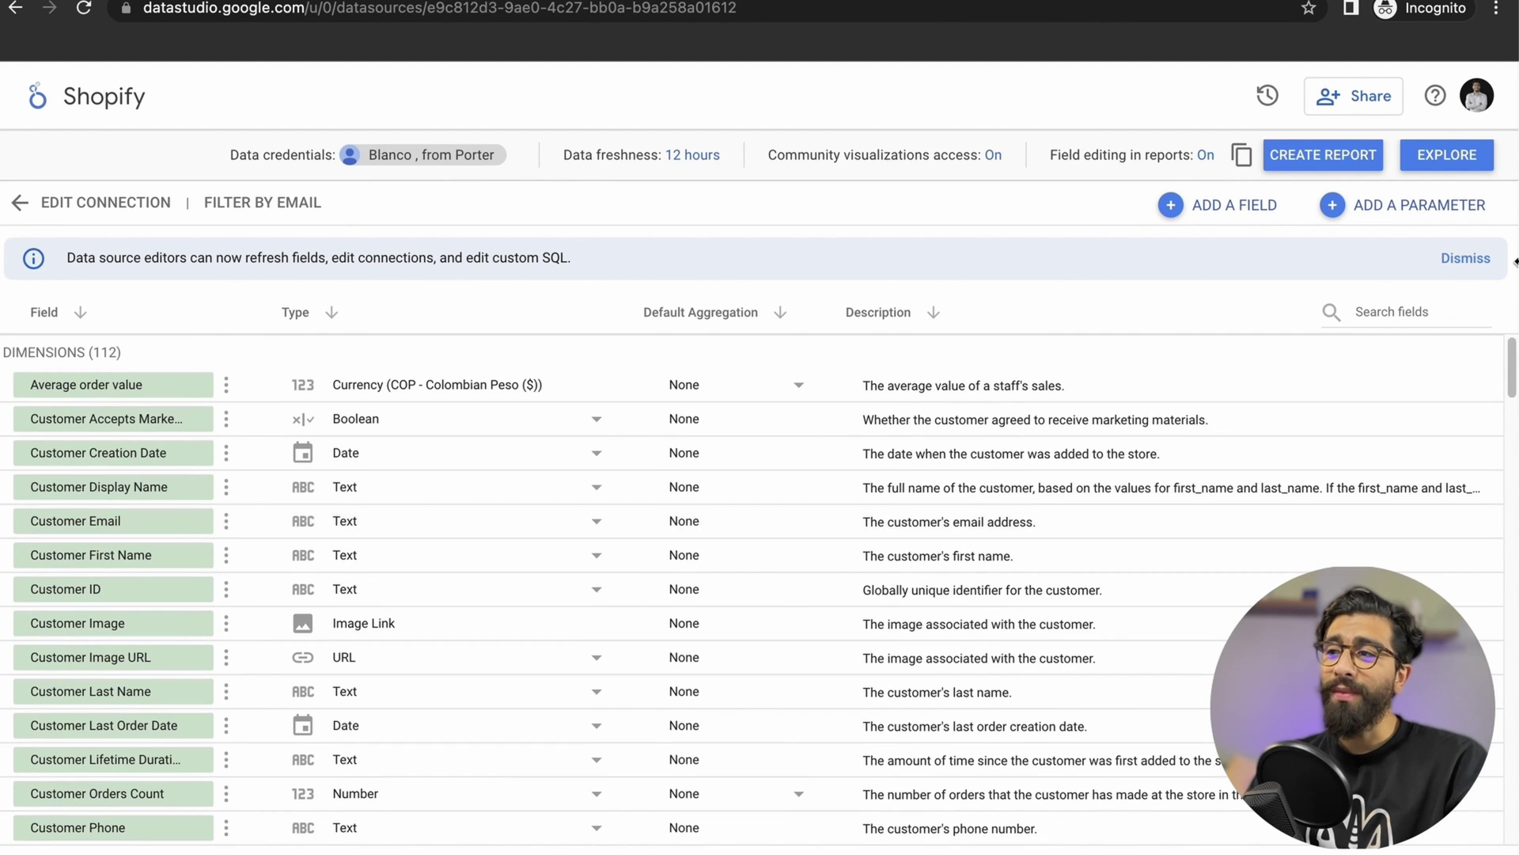
click(1343, 169)
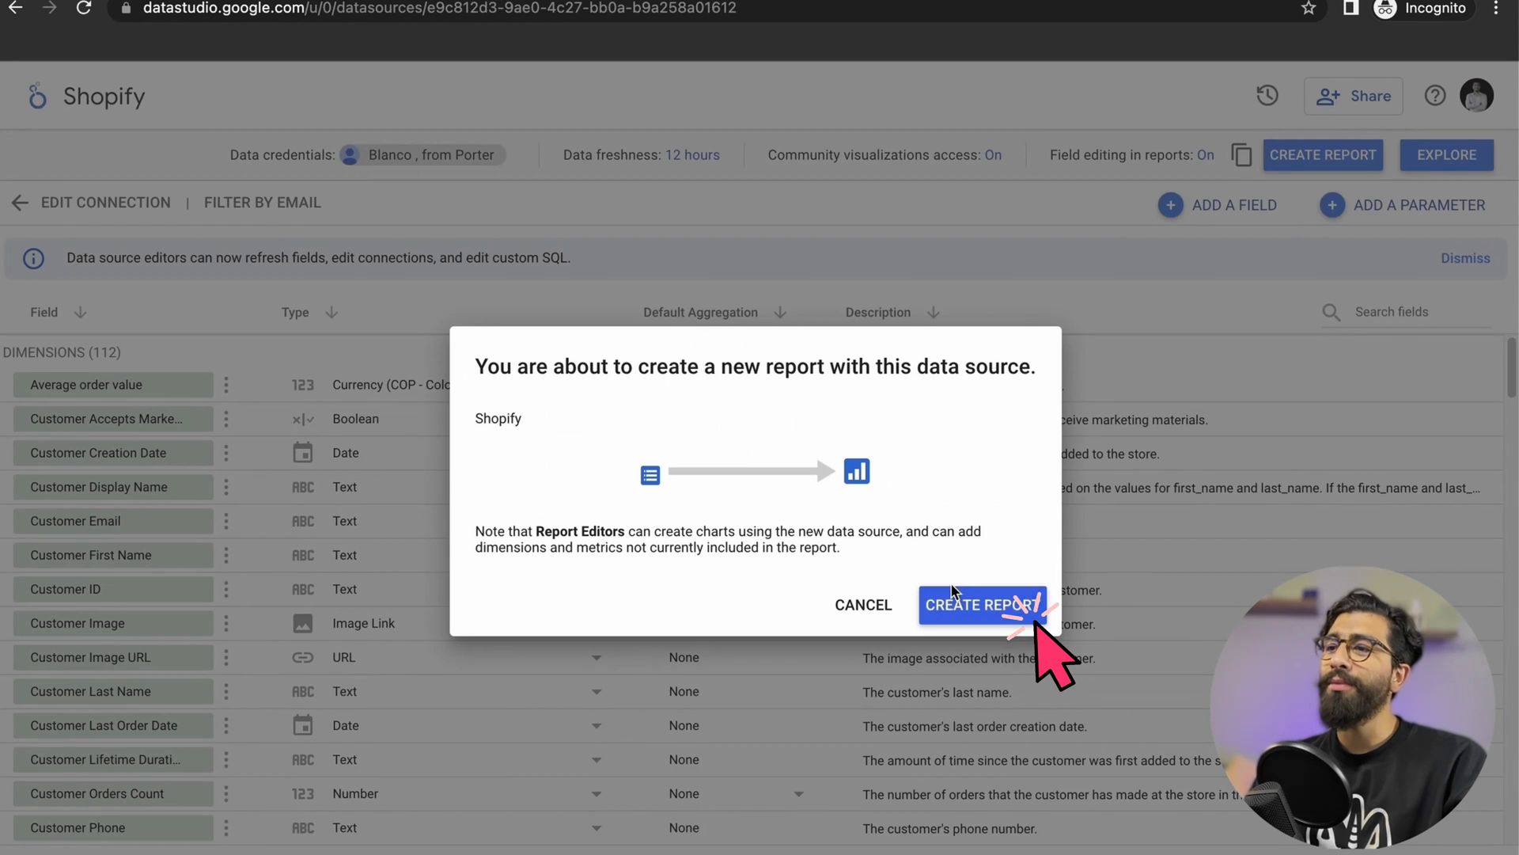
Step: Confirm creating the report and browse the copied Shopify template's SetUP page
click(960, 604)
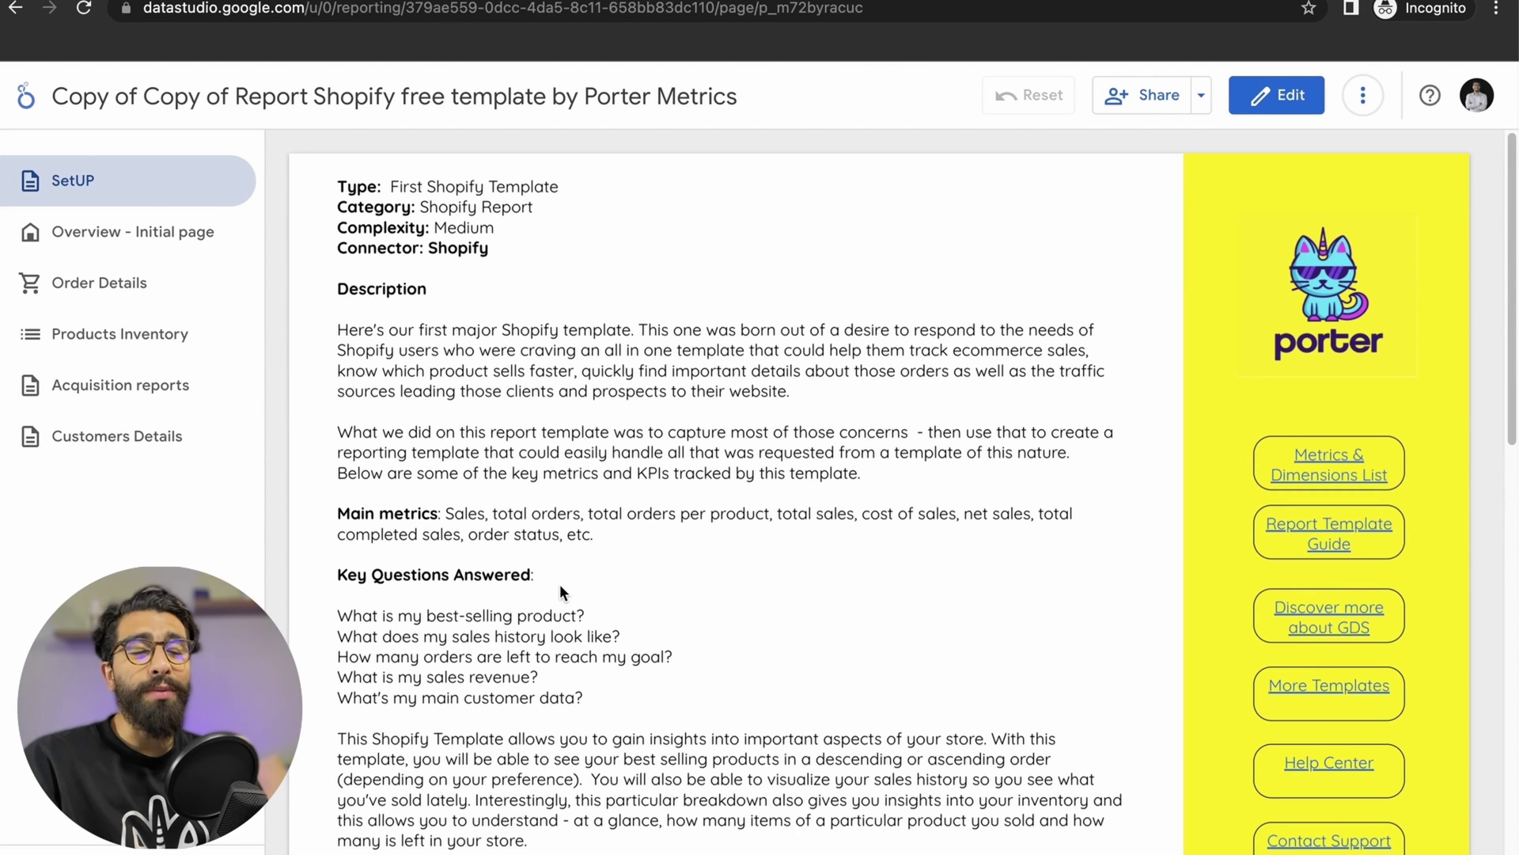
scroll(580, 518, down, 1)
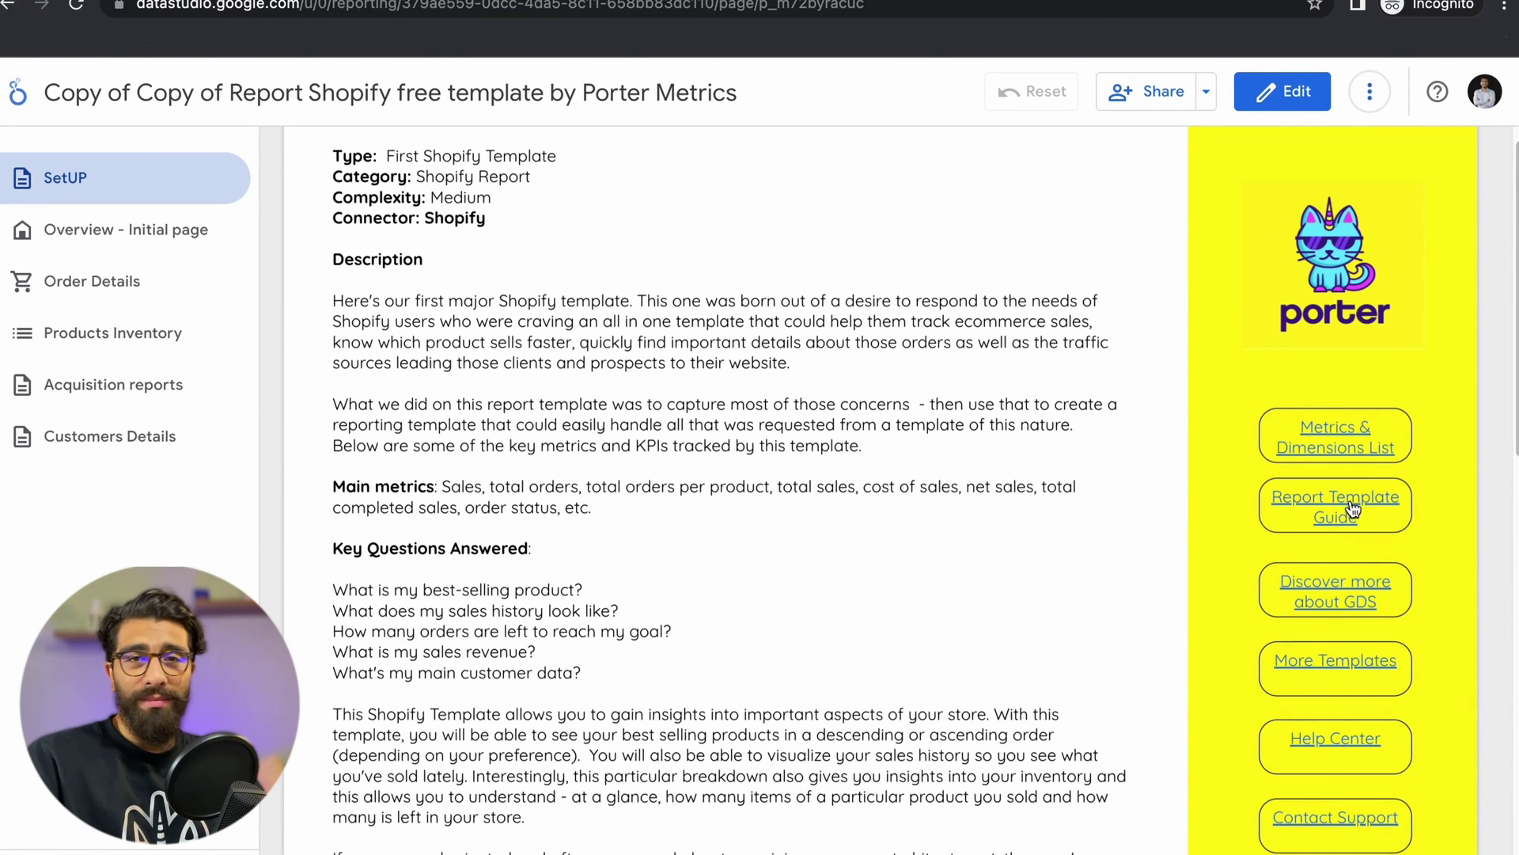
scroll(1345, 538, down, 1)
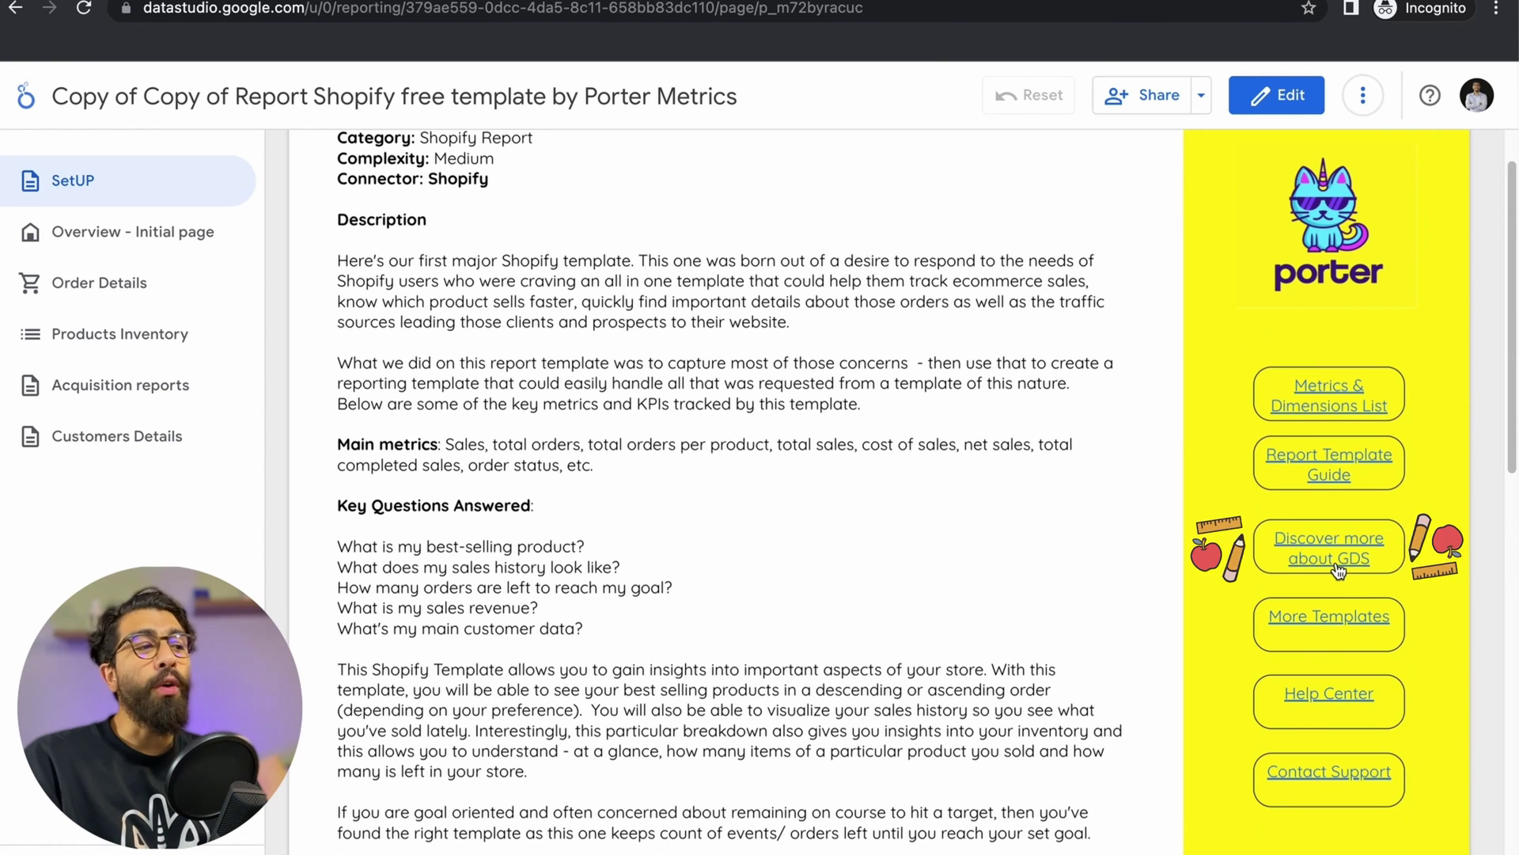
scroll(1345, 559, down, 1)
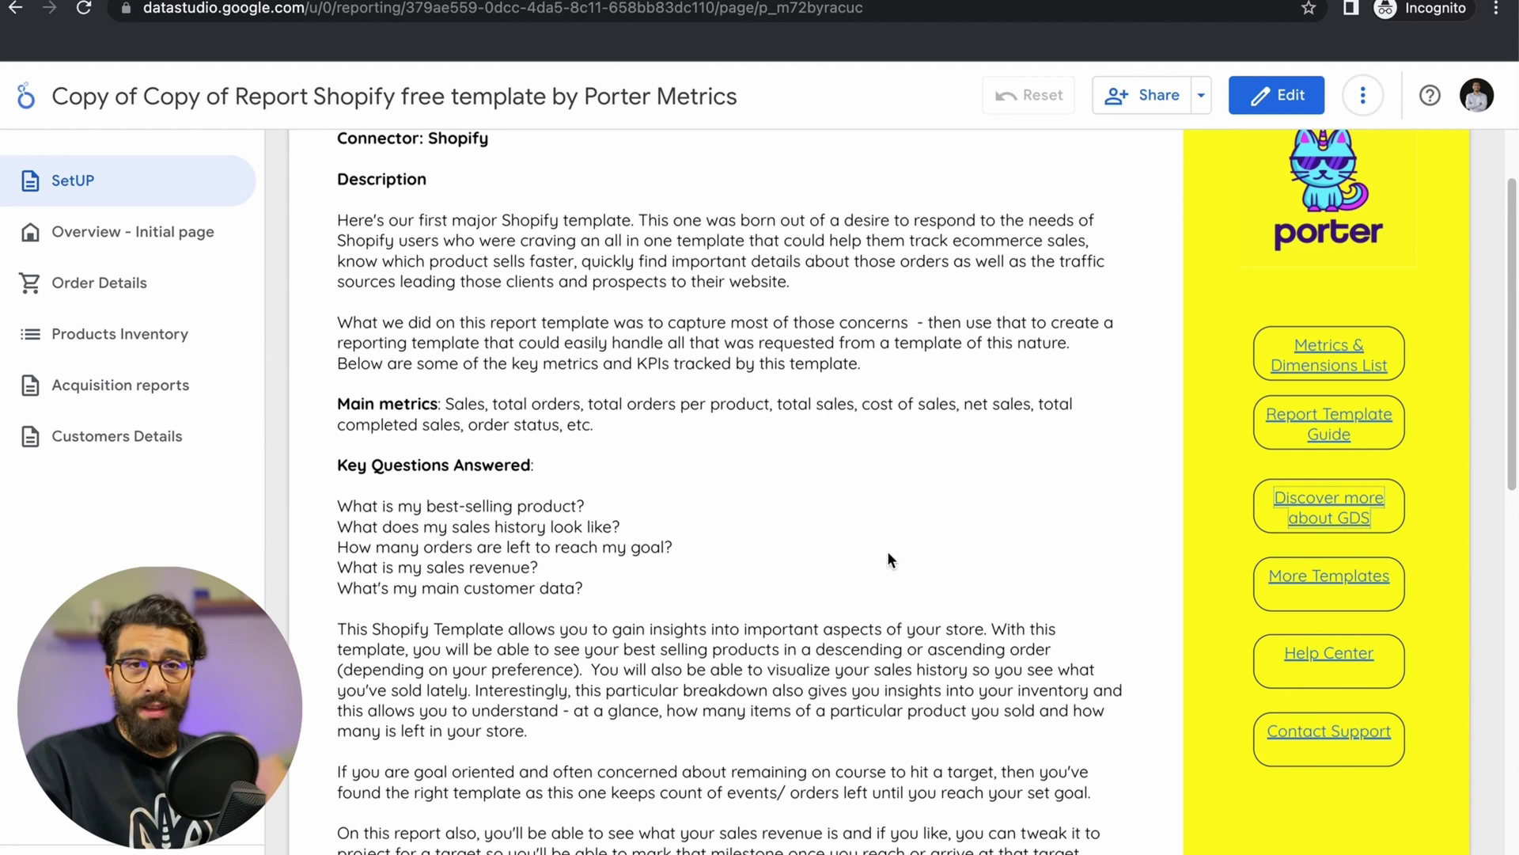
scroll(891, 558, up, 2)
Step: Scroll through the Overview - Initial dashboard, then open Order Details with its Orders gauge at 84
click(129, 253)
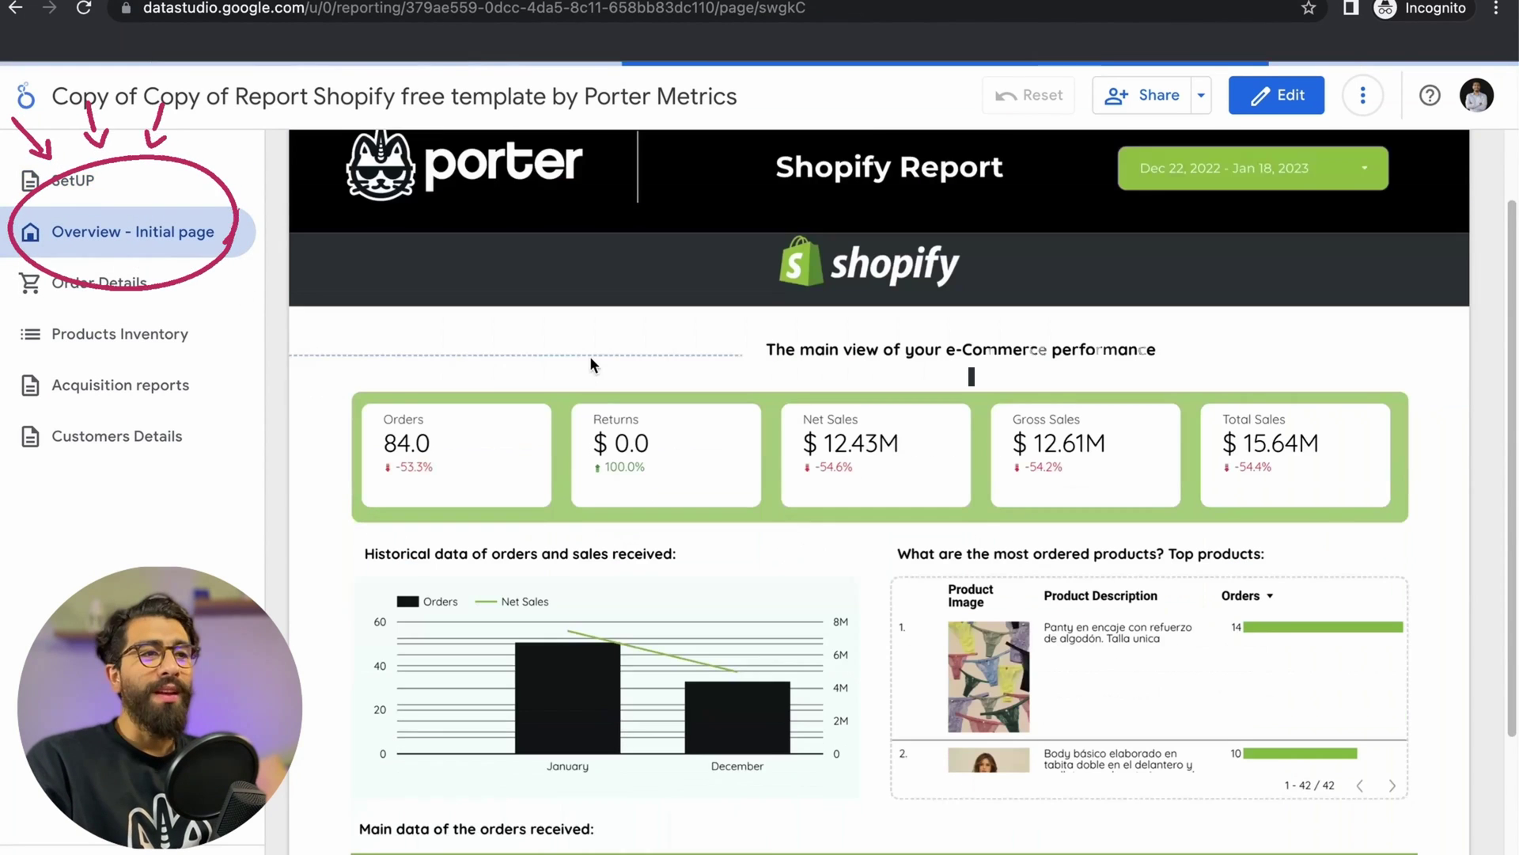
scroll(590, 355, down, 2)
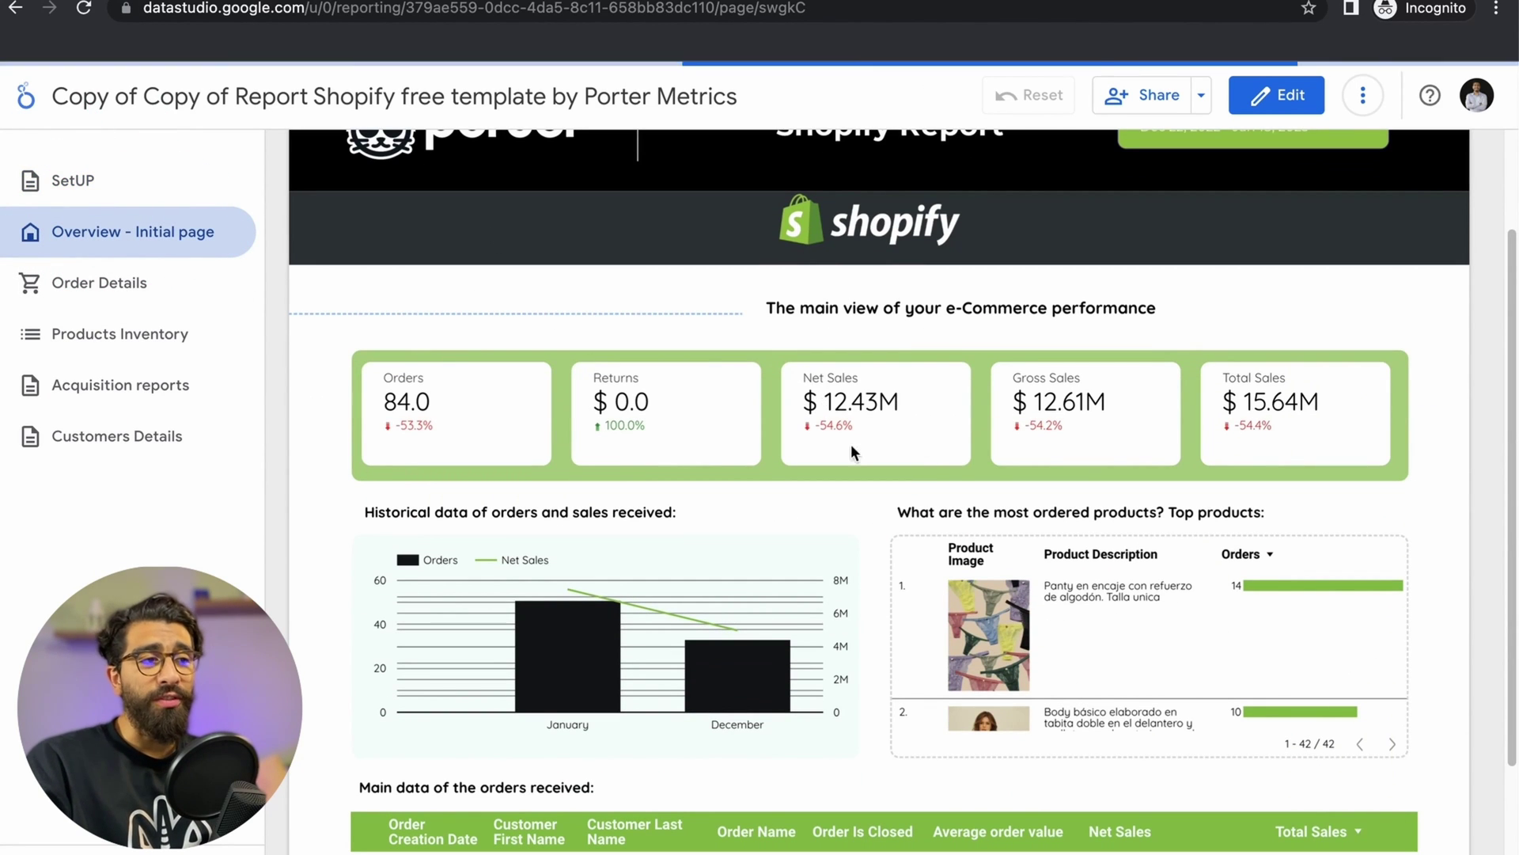
scroll(1255, 388, down, 1)
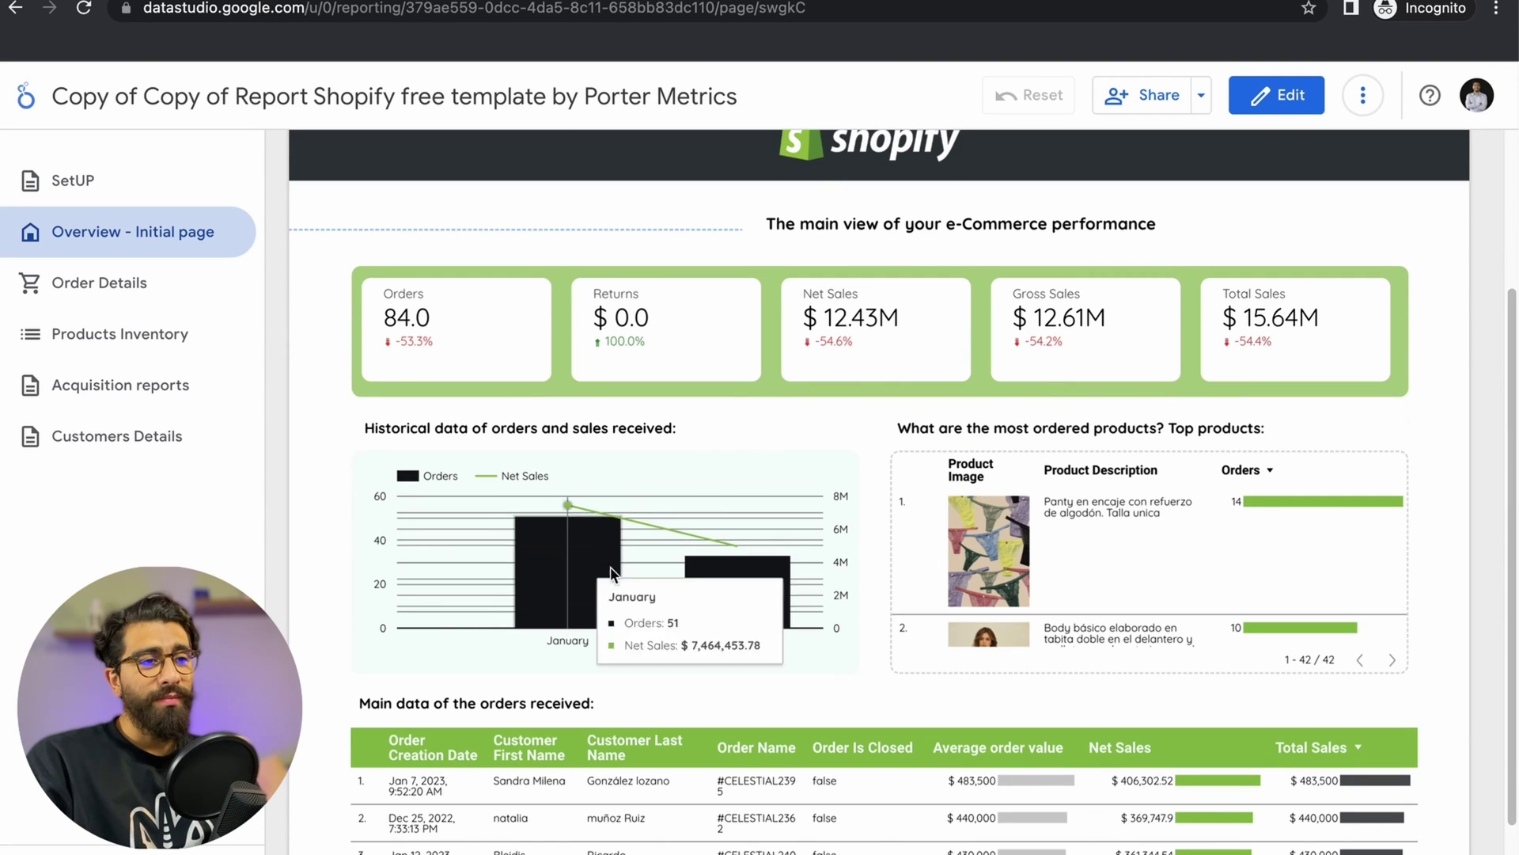
mouse_move(657, 561)
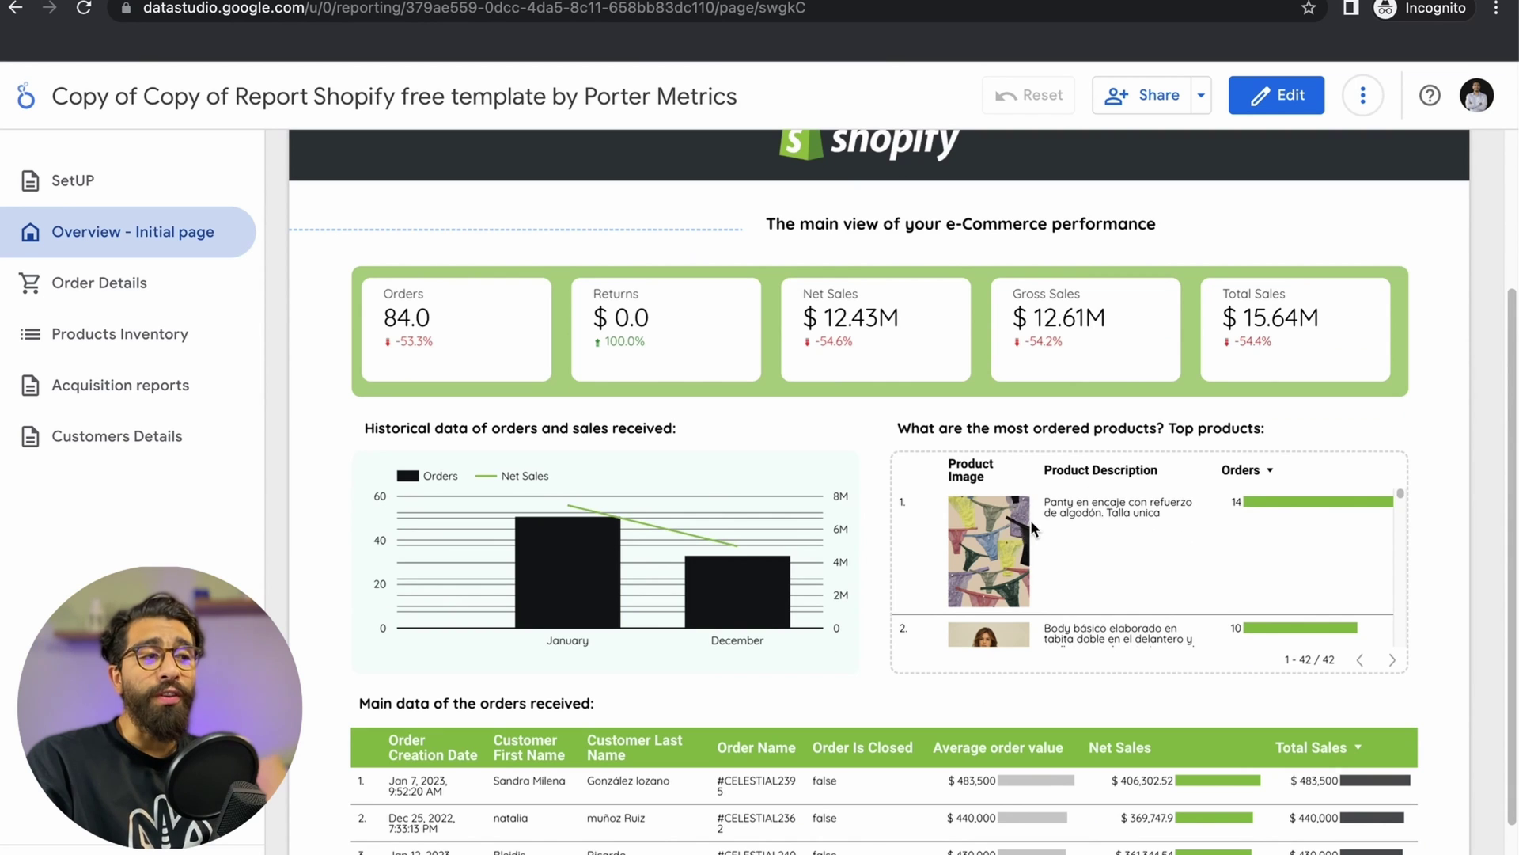
scroll(1031, 519, down, 2)
scroll(823, 605, down, 1)
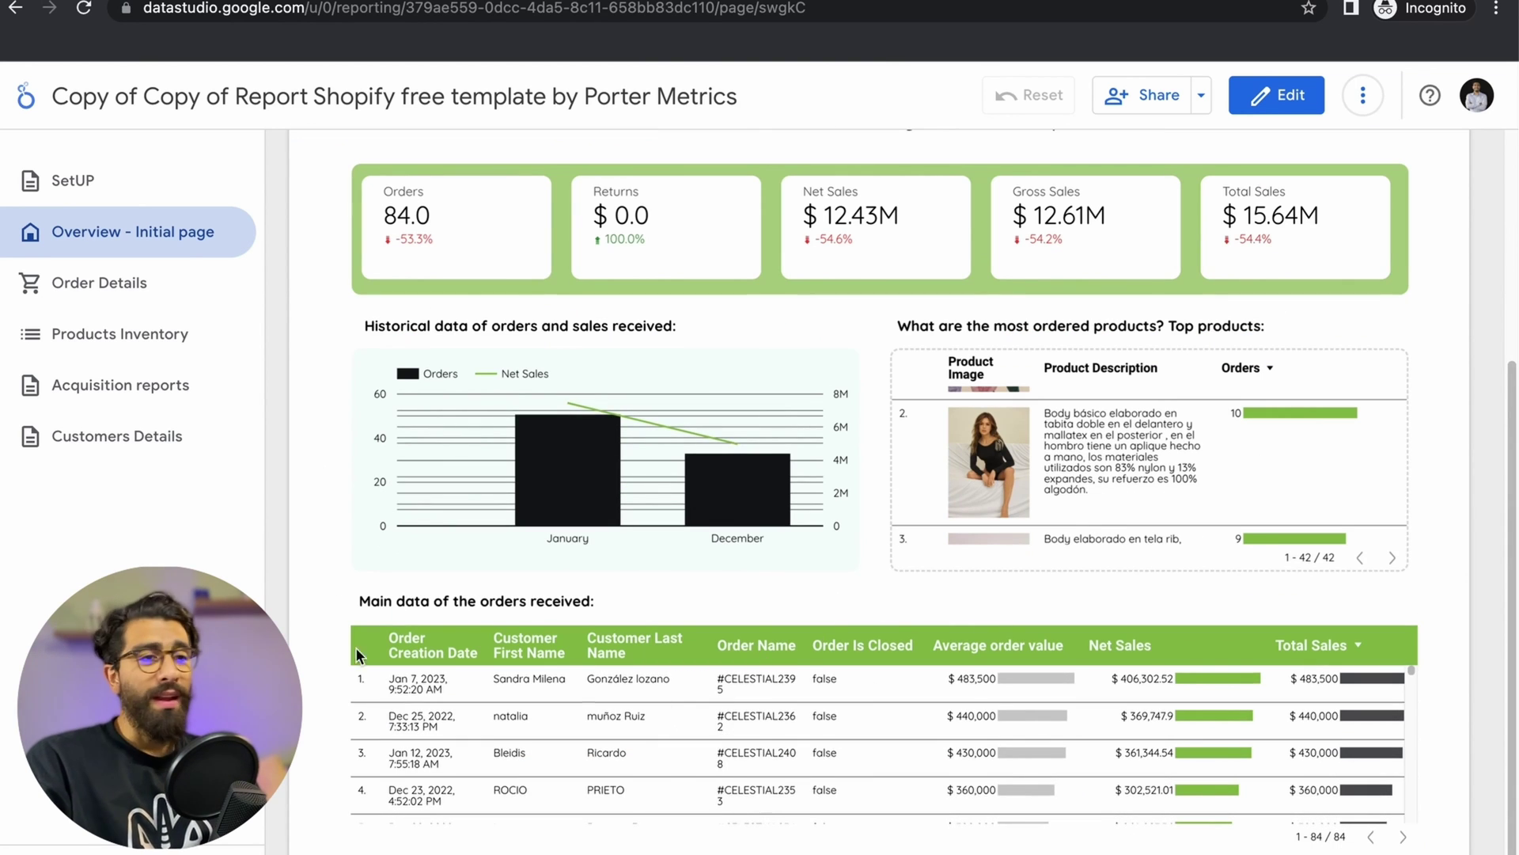
click(129, 298)
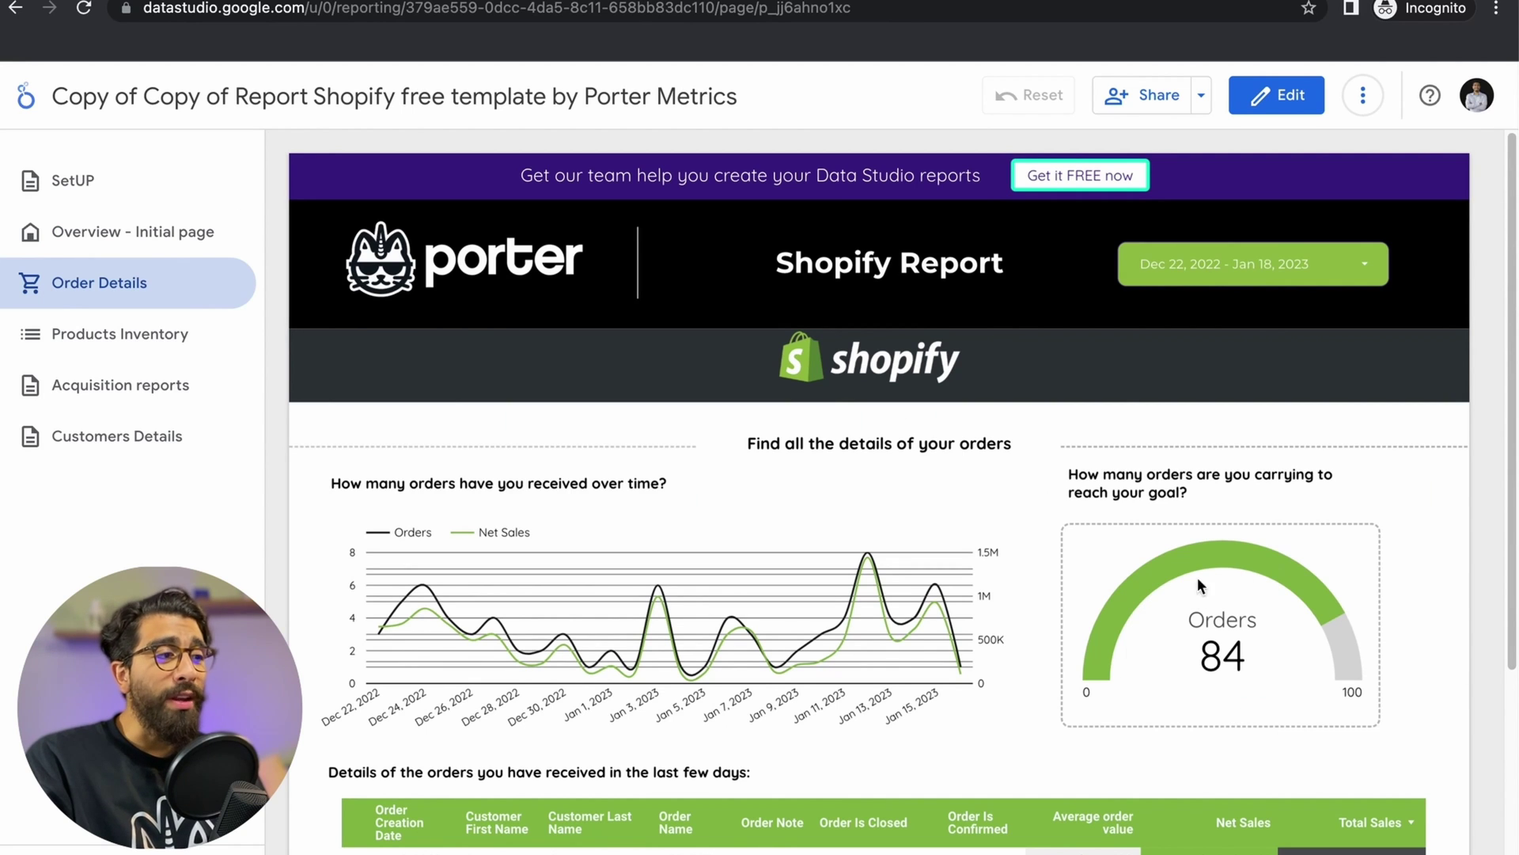
Step: Visit Products Inventory and Acquisition reports, ending on Customers Details ranking buyers by orders and total spent
scroll(1326, 641, down, 4)
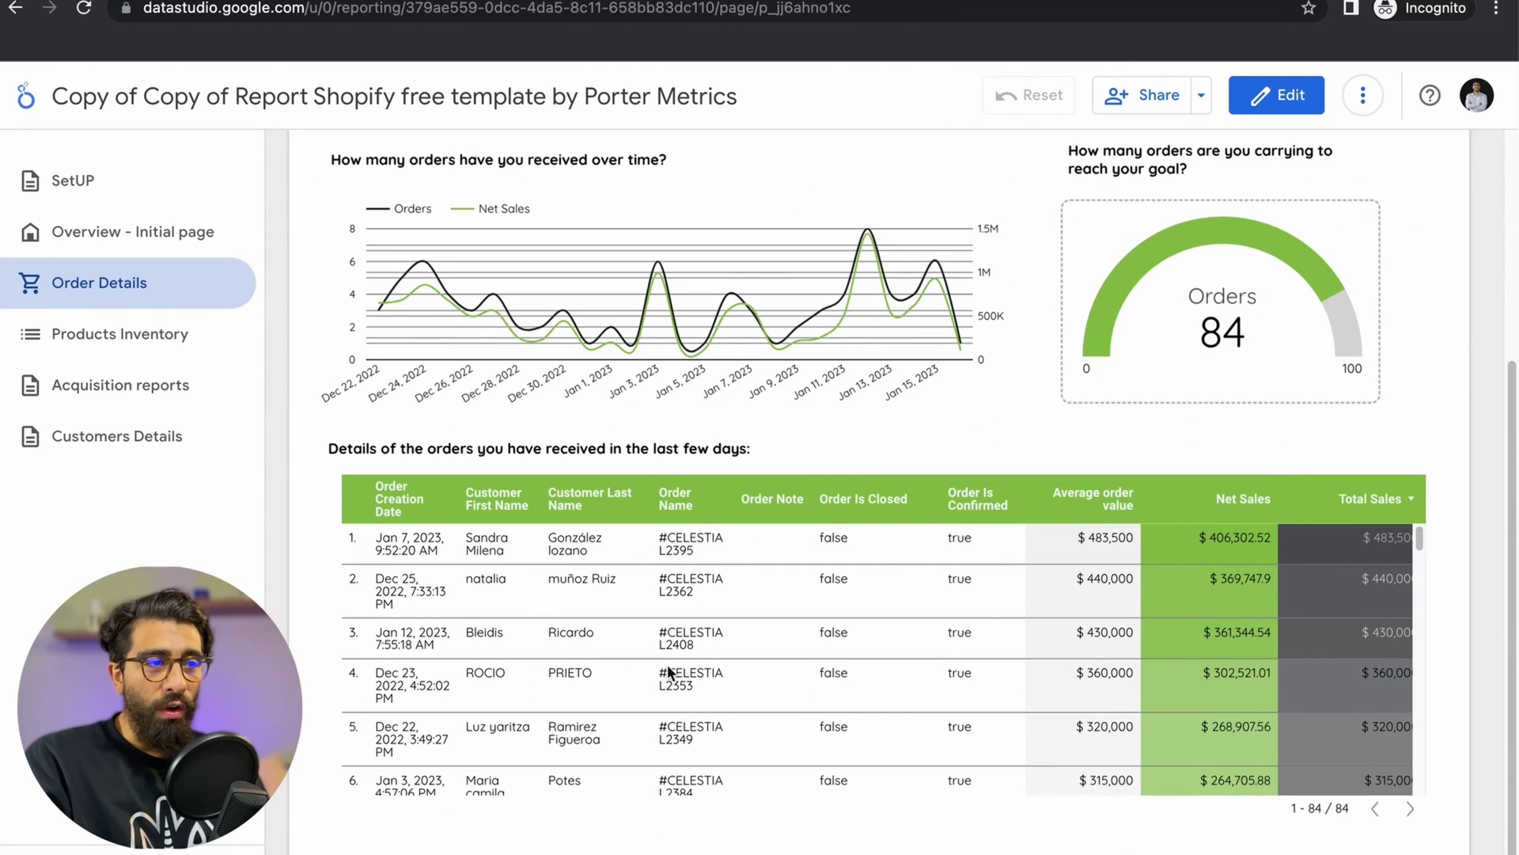
click(133, 338)
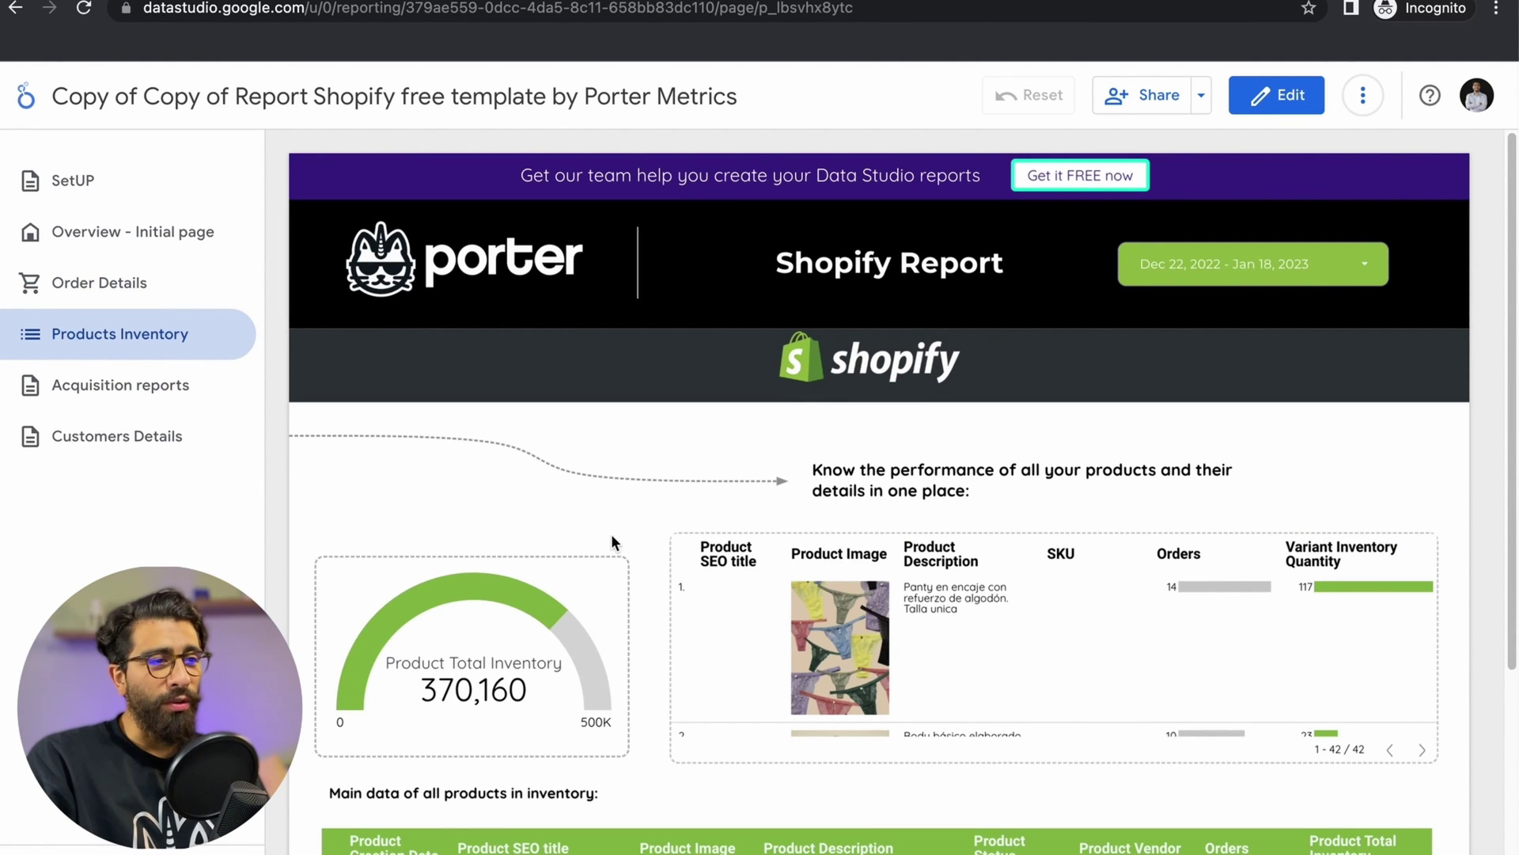
click(181, 400)
scroll(1137, 383, down, 3)
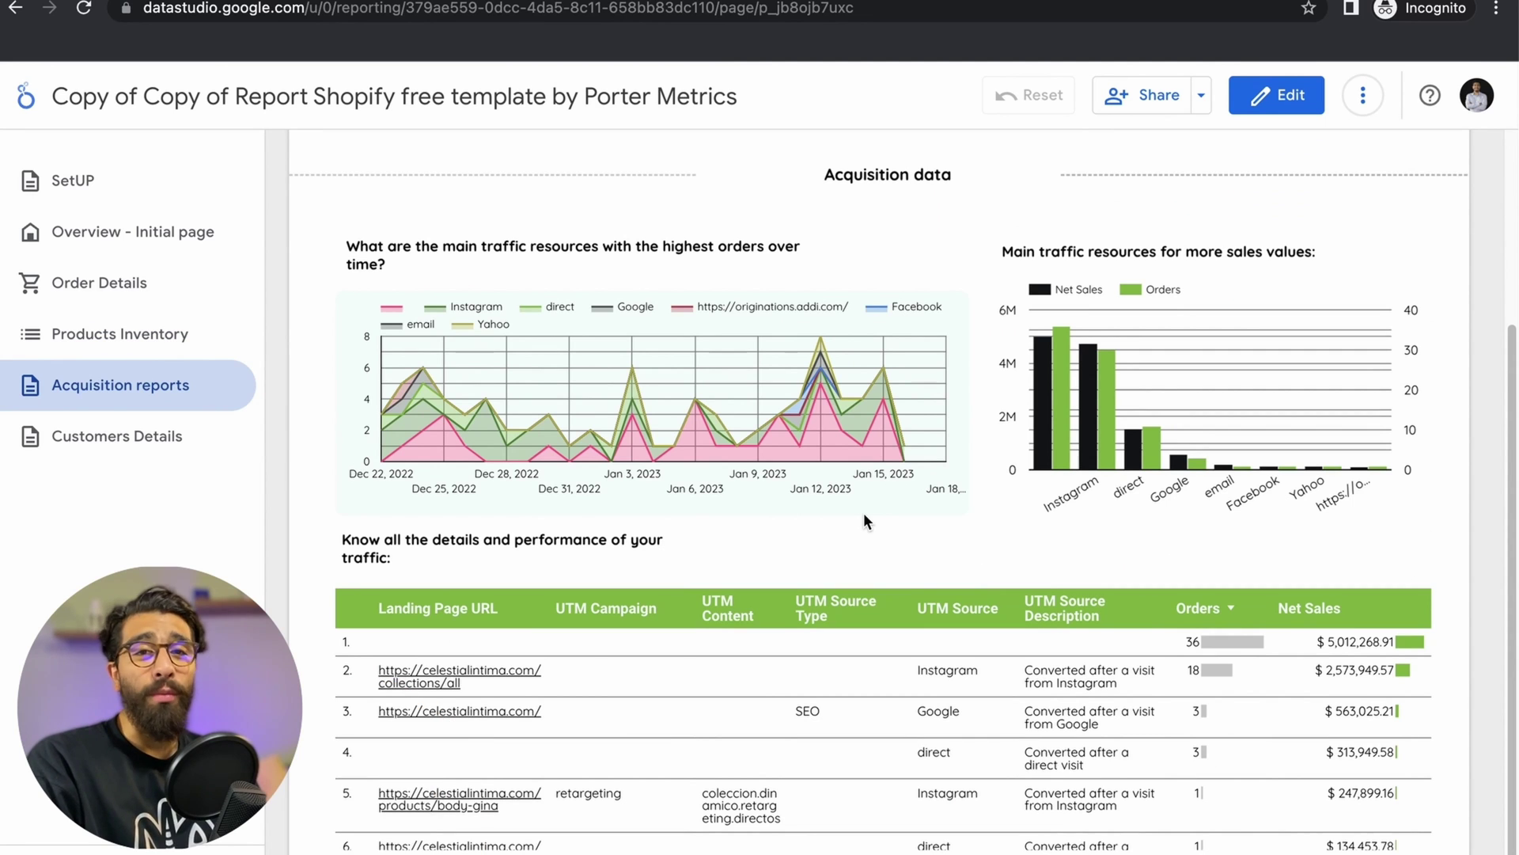
click(148, 464)
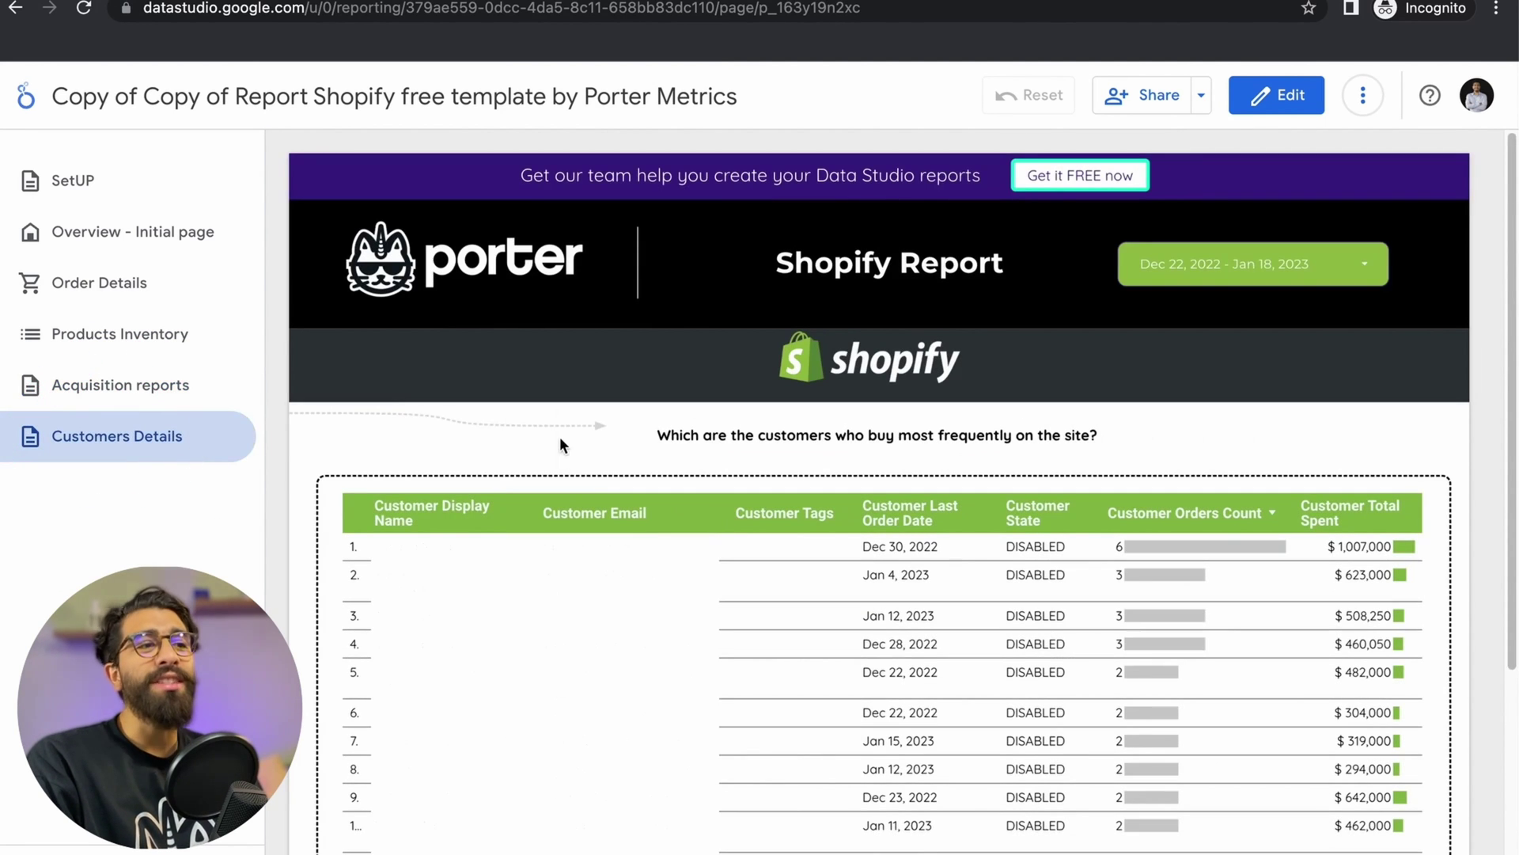
scroll(558, 436, down, 2)
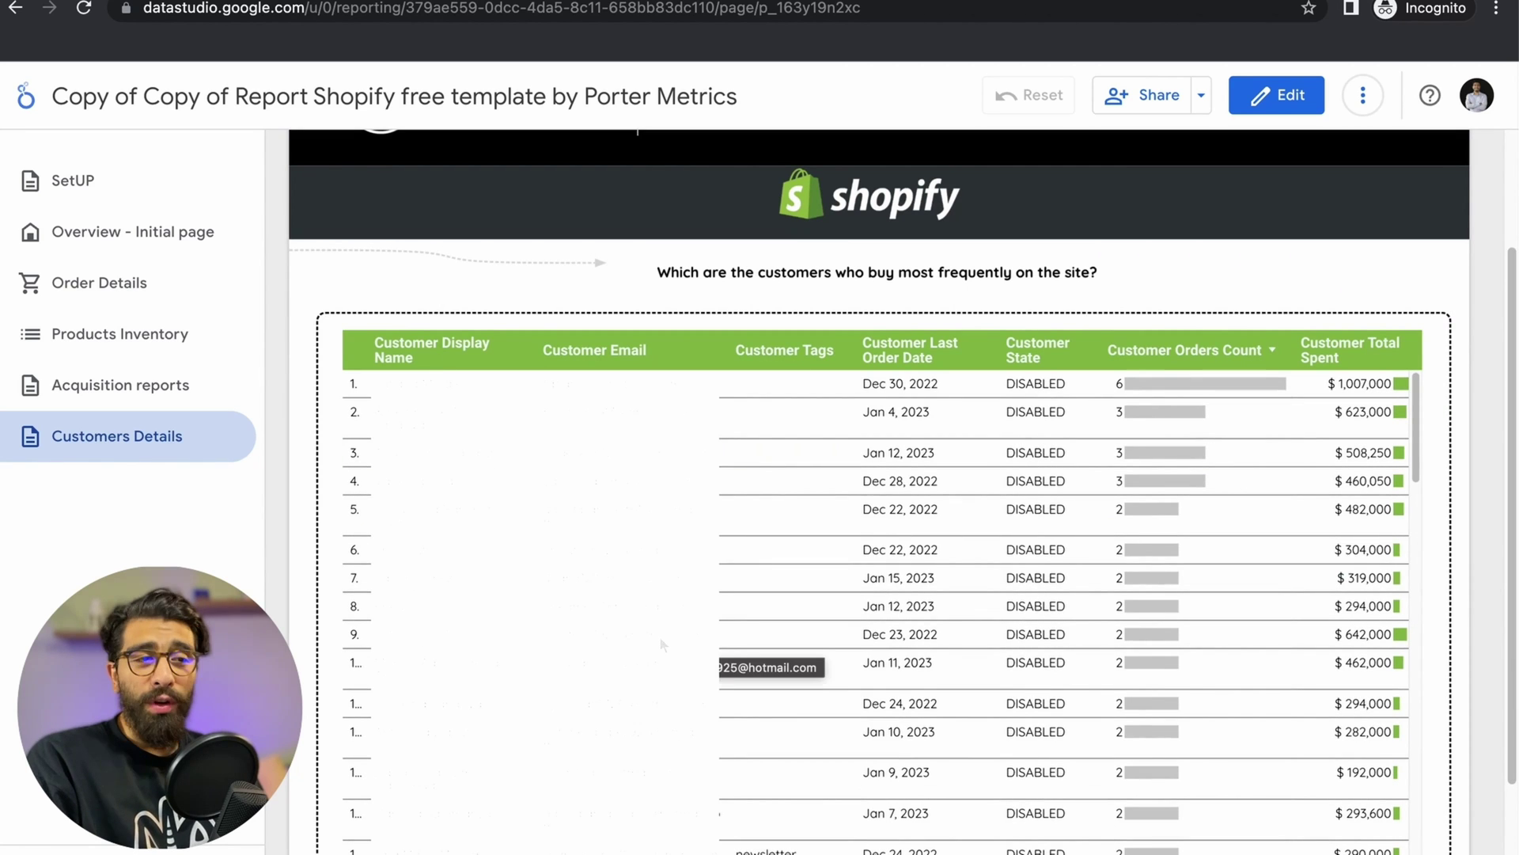